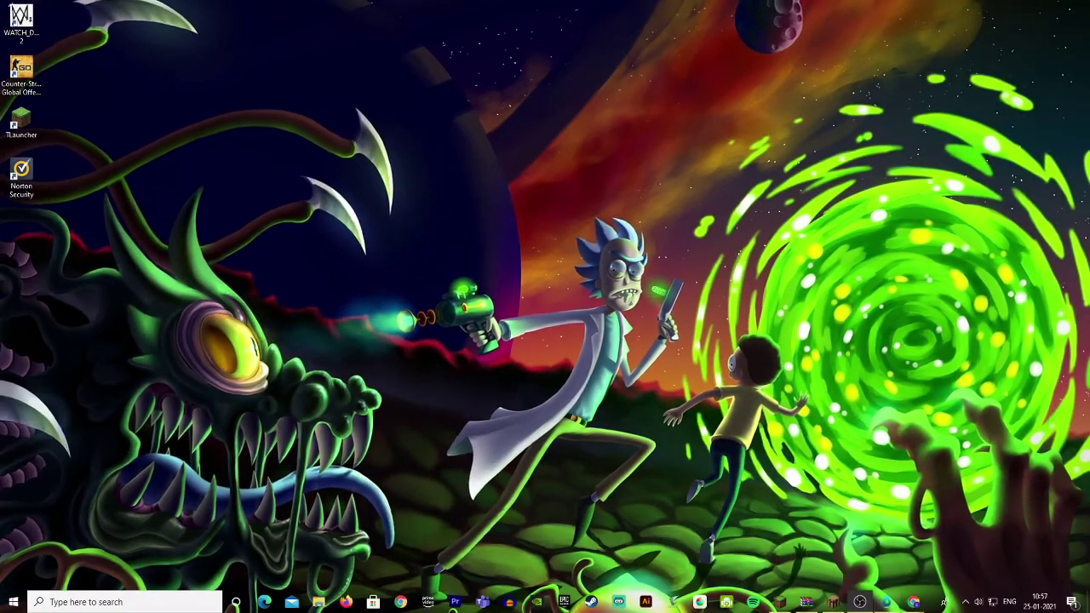
# Pause Minecraft and minimise it, check TLauncher's version list, then minimise the launcher
pyautogui.click(564, 606)
pyautogui.click(553, 204)
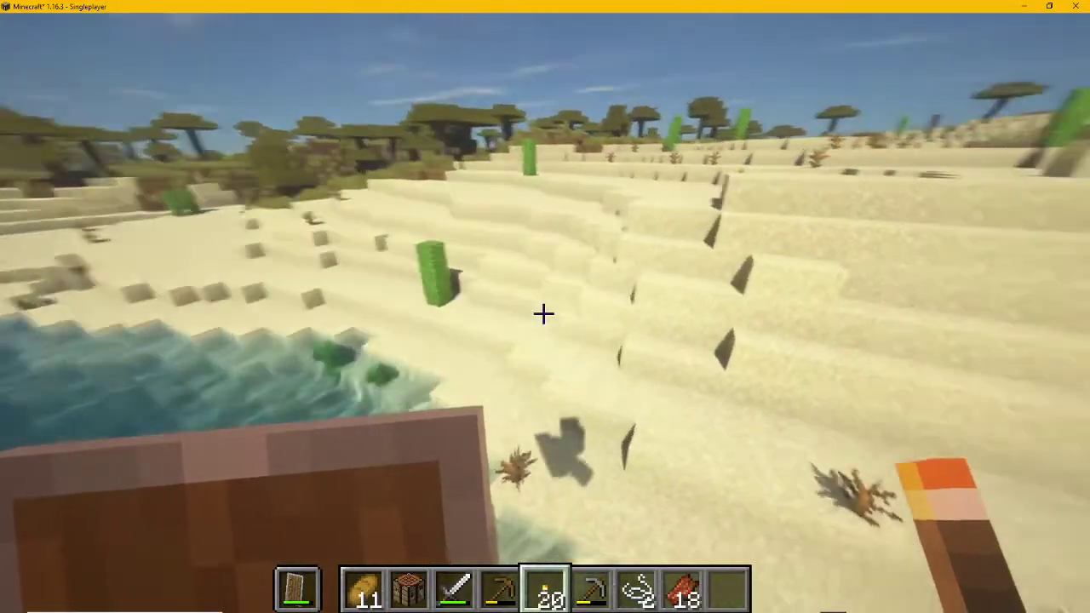
pyautogui.press('Escape')
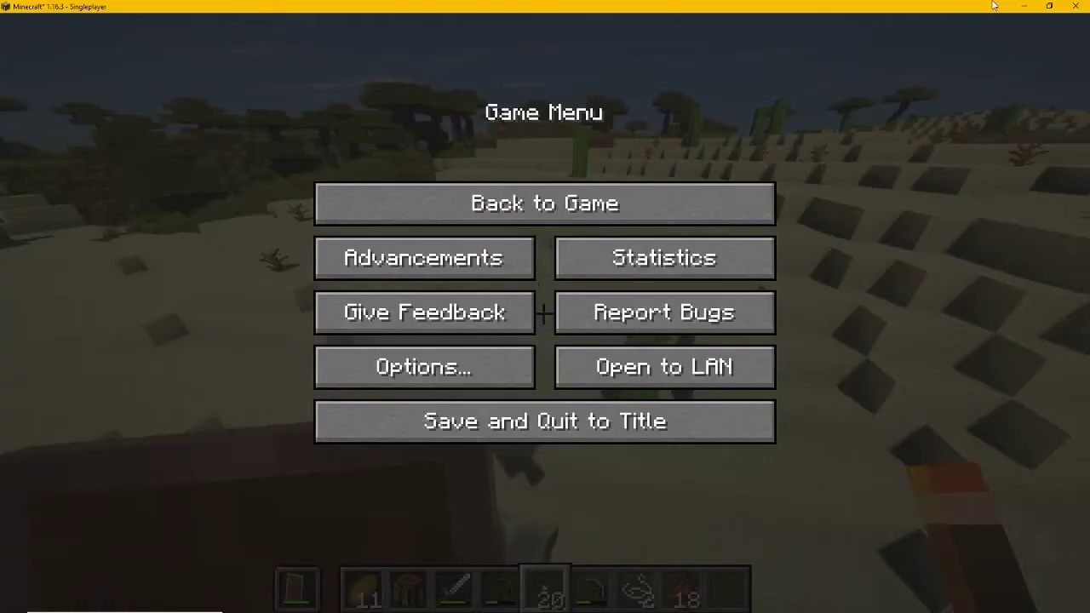
pyautogui.click(1023, 6)
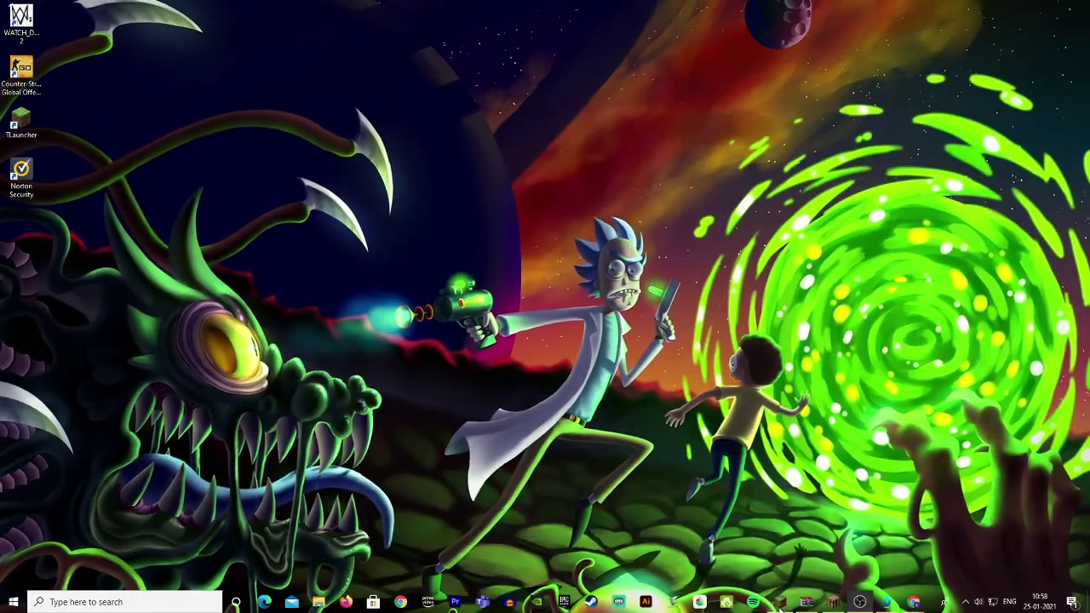
pyautogui.click(779, 602)
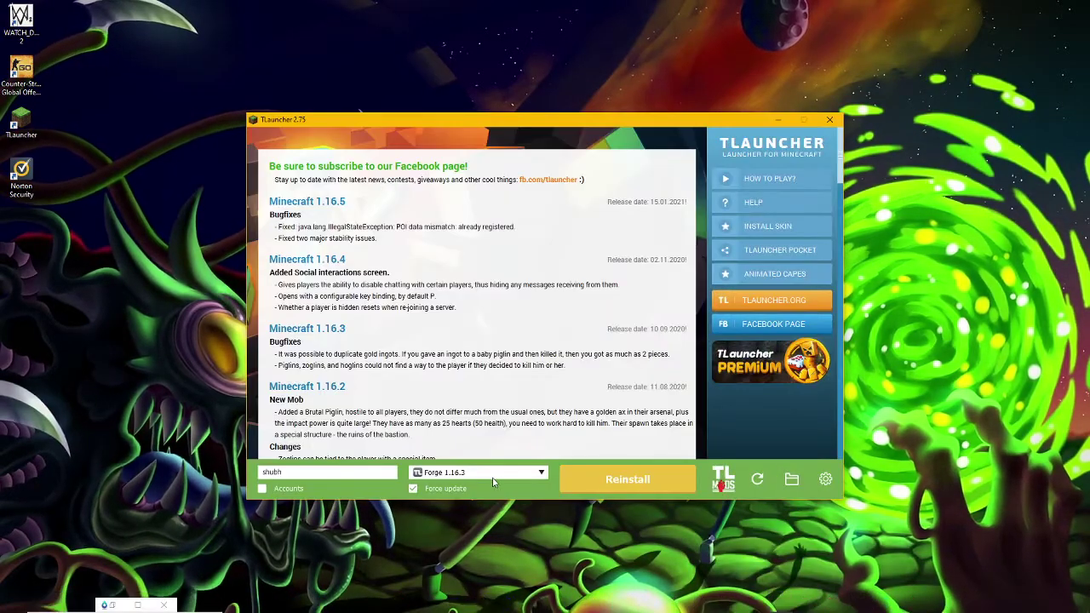
pyautogui.click(455, 474)
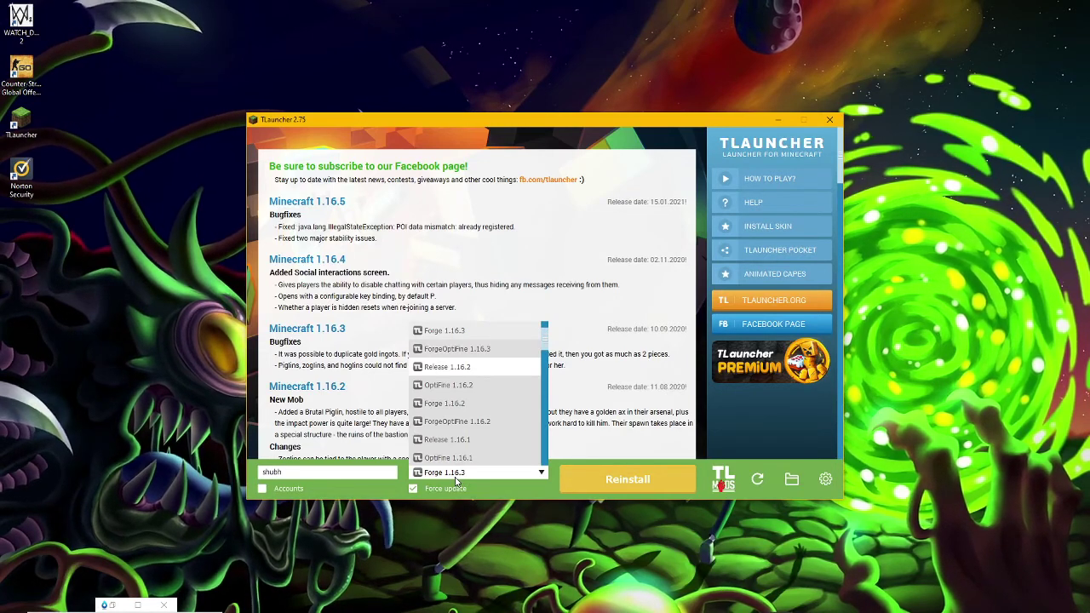
pyautogui.click(778, 119)
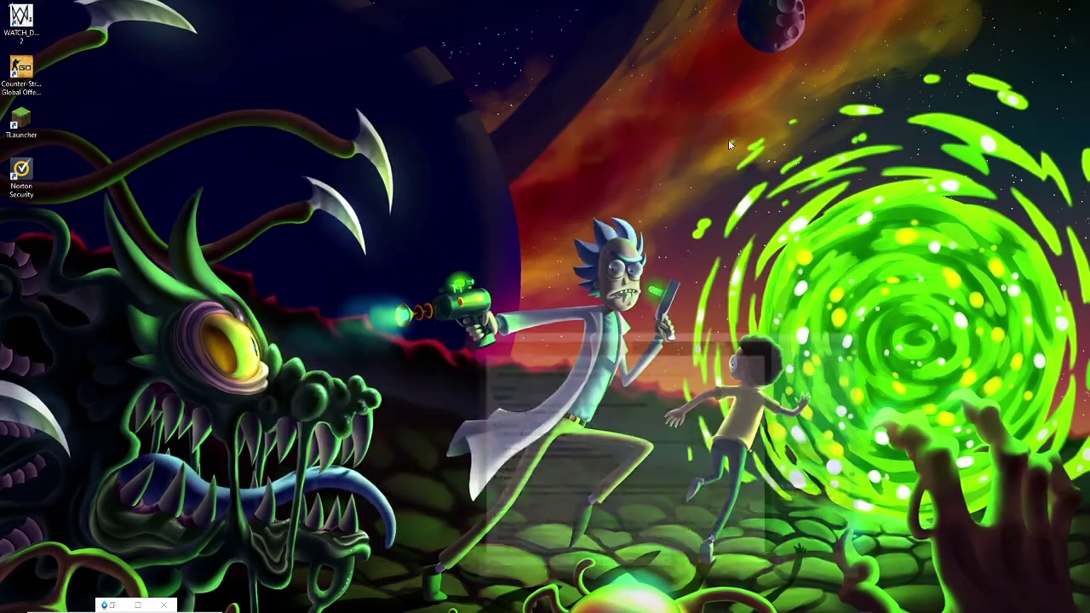
# In a maximised Chrome window, Google 'optifine download' and open the OptiFine Downloads page
pyautogui.click(400, 602)
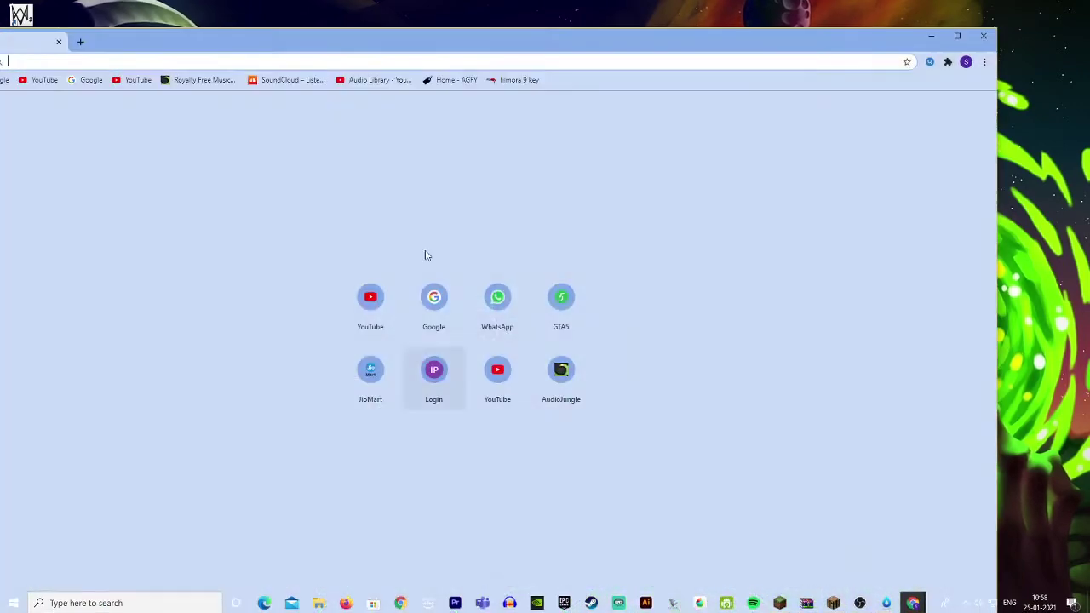
pyautogui.click(953, 38)
pyautogui.click(531, 302)
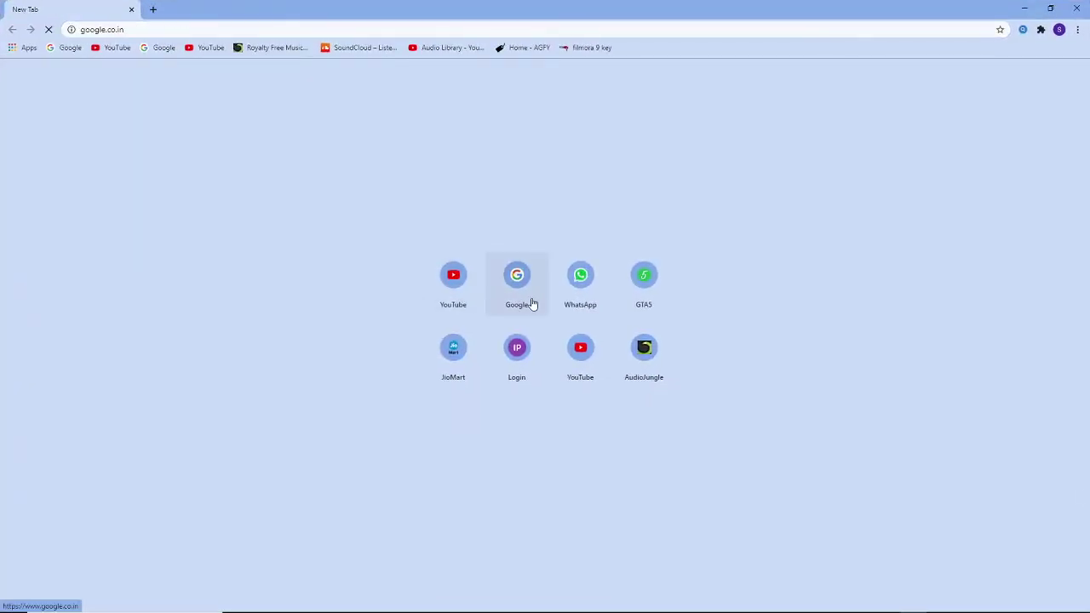
pyautogui.click(430, 256)
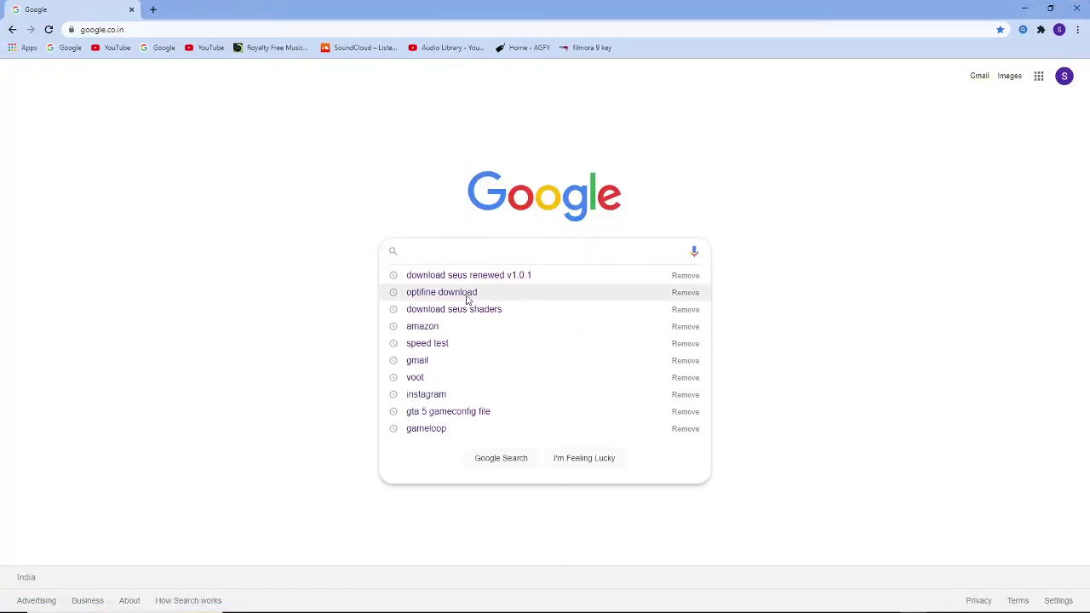
pyautogui.click(464, 293)
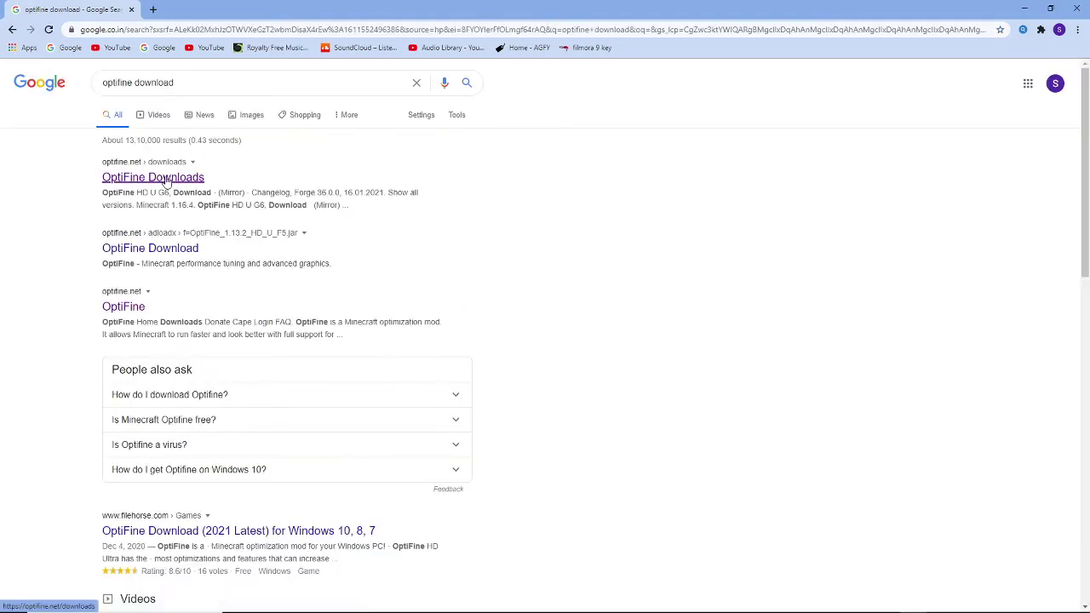
pyautogui.click(167, 178)
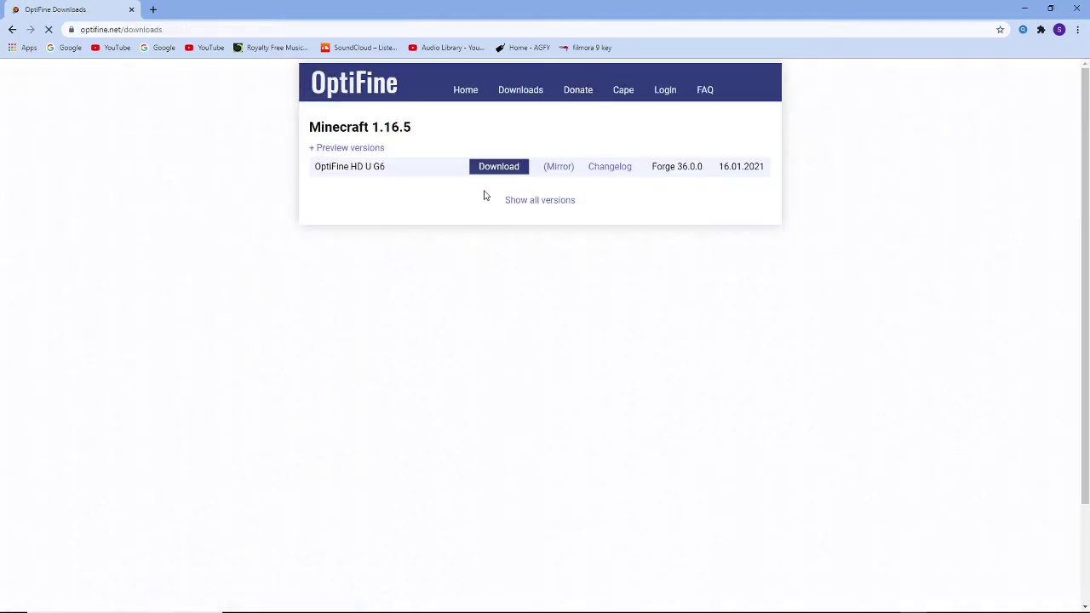
# Download OptiFine HD U G5 for 1.16.3, skipping the ad and cancelling the duplicate download
pyautogui.click(527, 202)
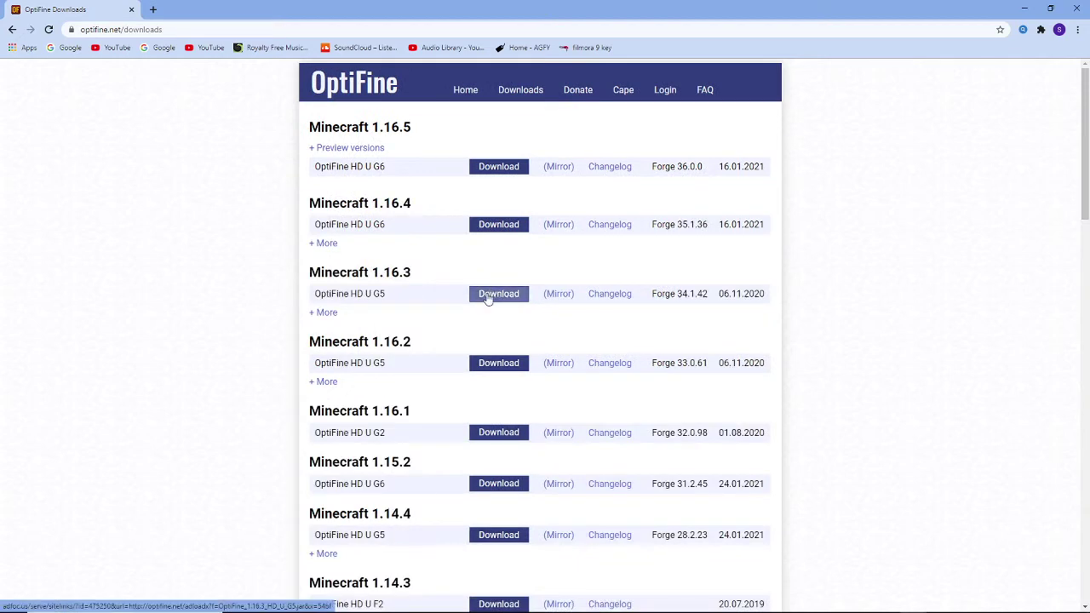
pyautogui.click(488, 296)
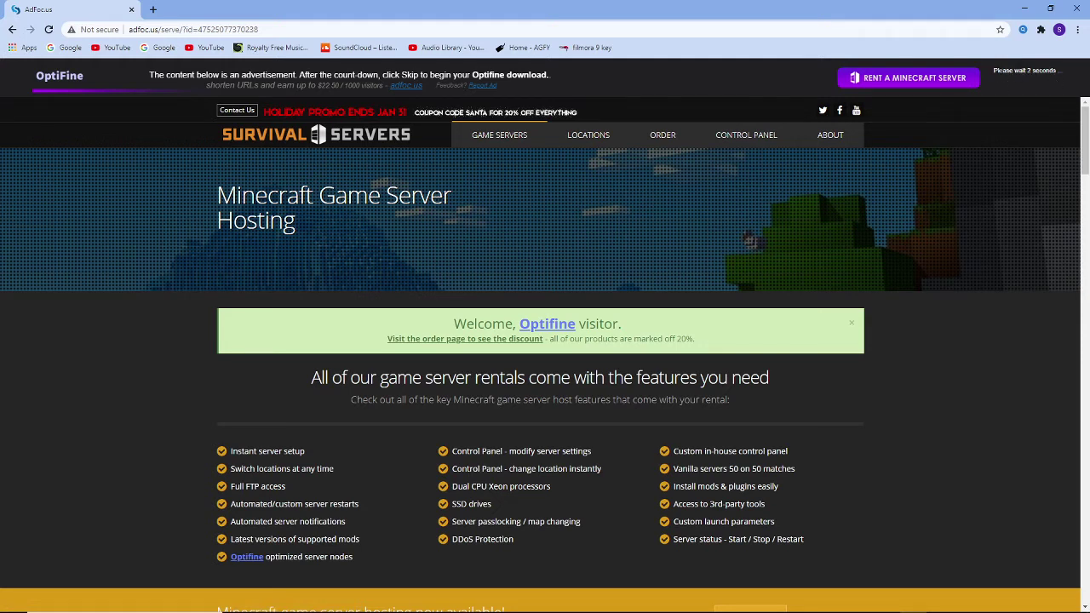
pyautogui.tripleClick(1025, 71)
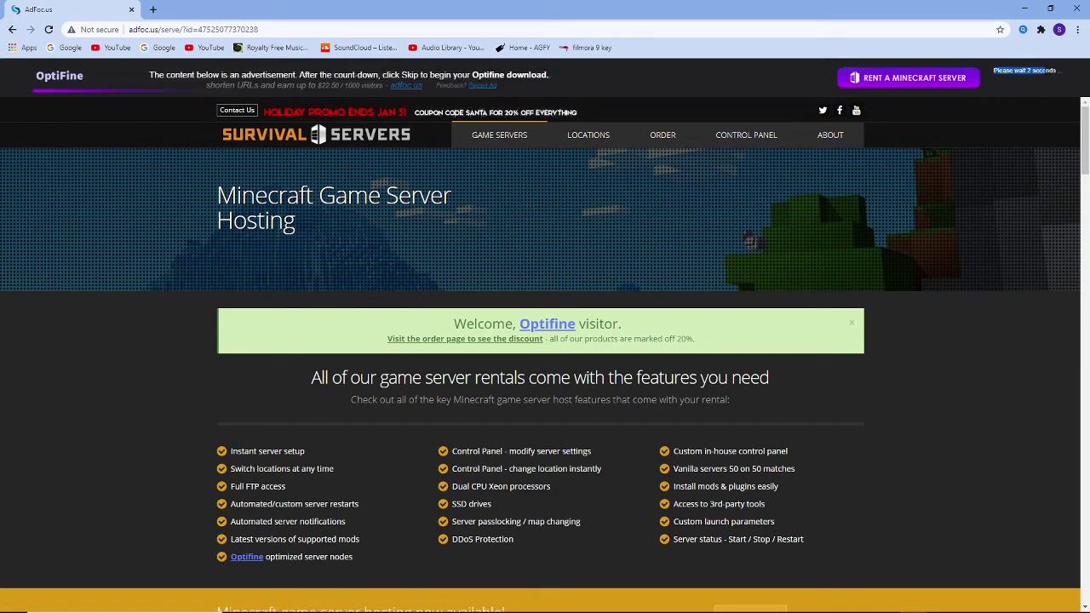
pyautogui.click(1032, 77)
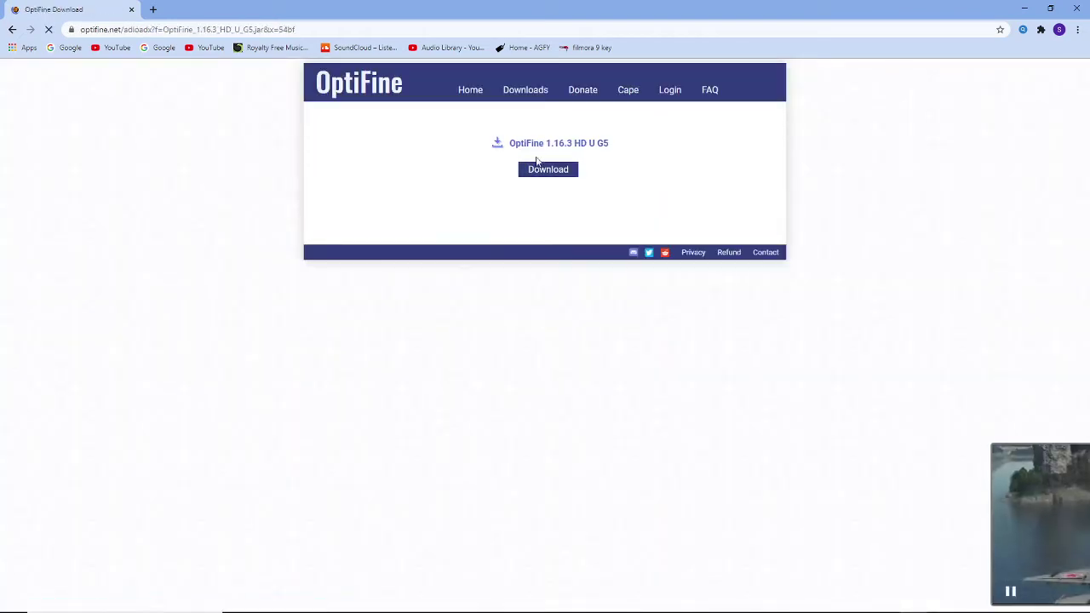
pyautogui.click(120, 596)
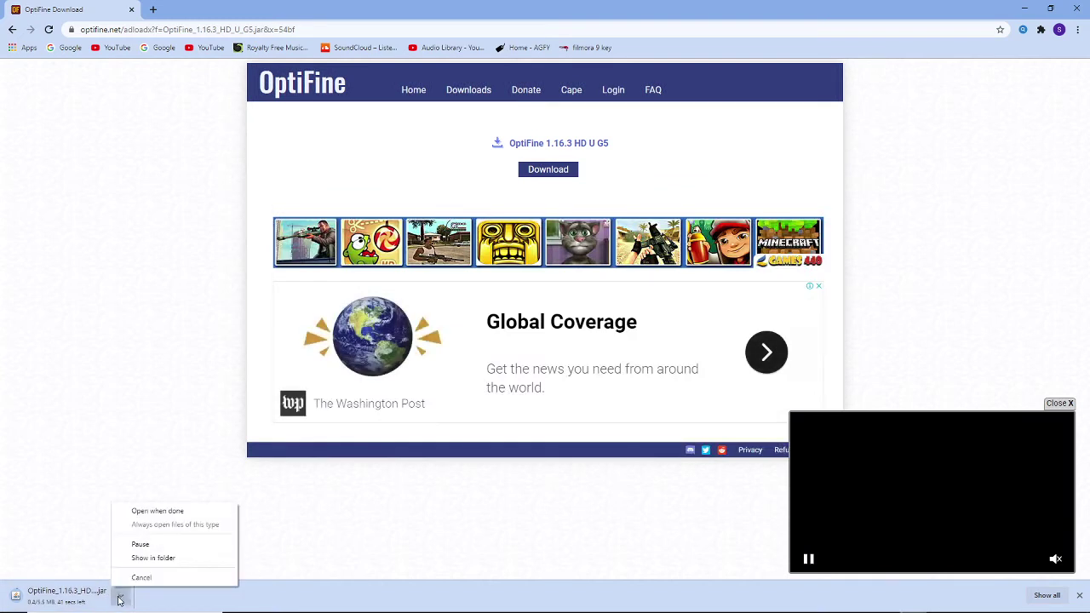
pyautogui.click(134, 578)
pyautogui.hotkey('ctrl', 'j')
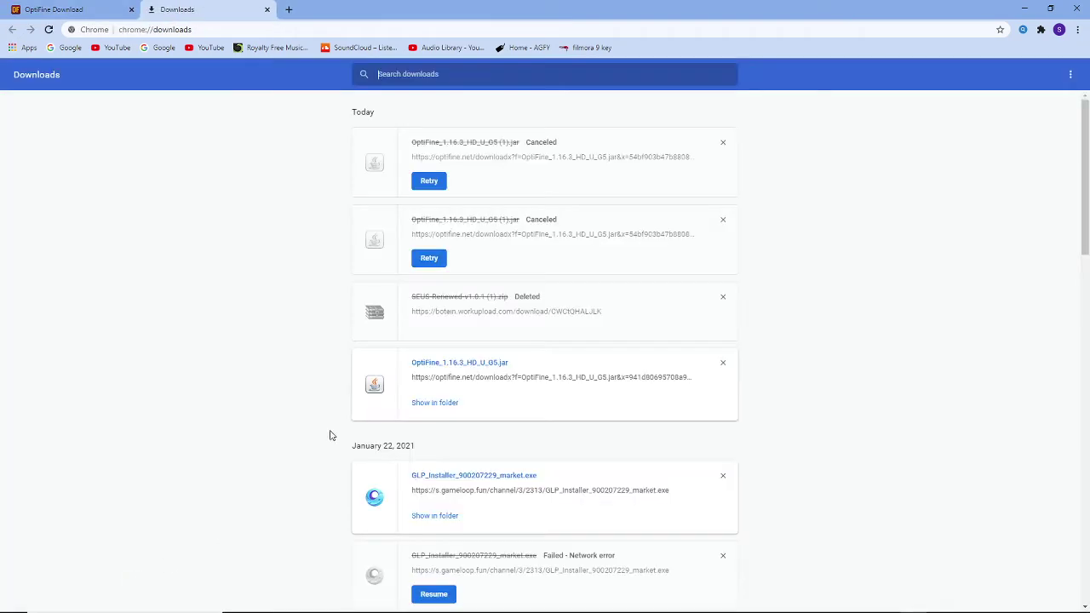
# Run the downloaded jar to install OptiFine HD Ultra G5 for 1.16.3, then return to the OptiFine tab
pyautogui.click(440, 364)
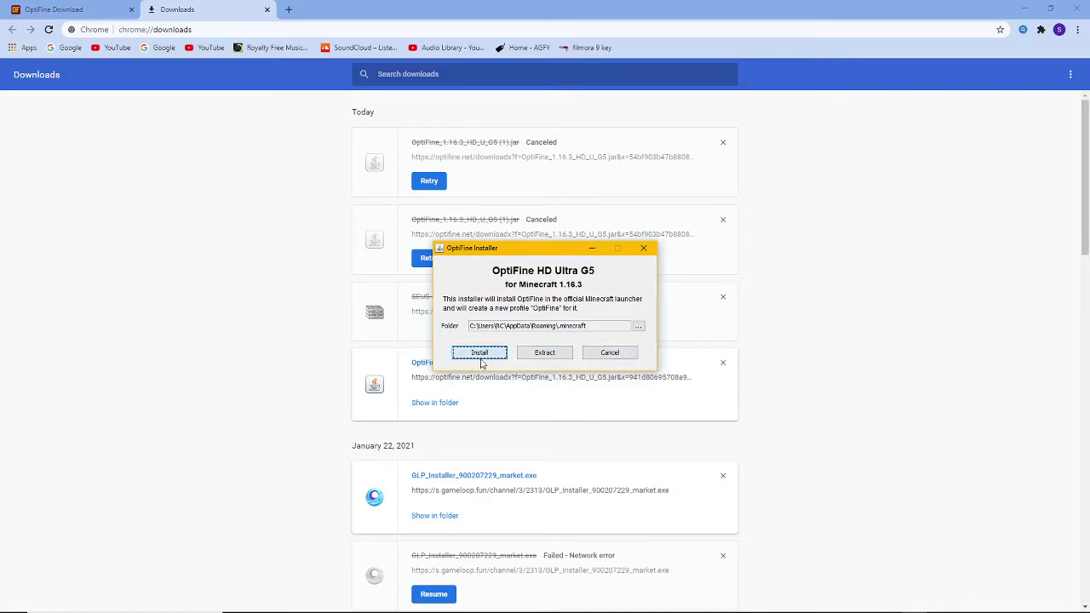
pyautogui.click(479, 353)
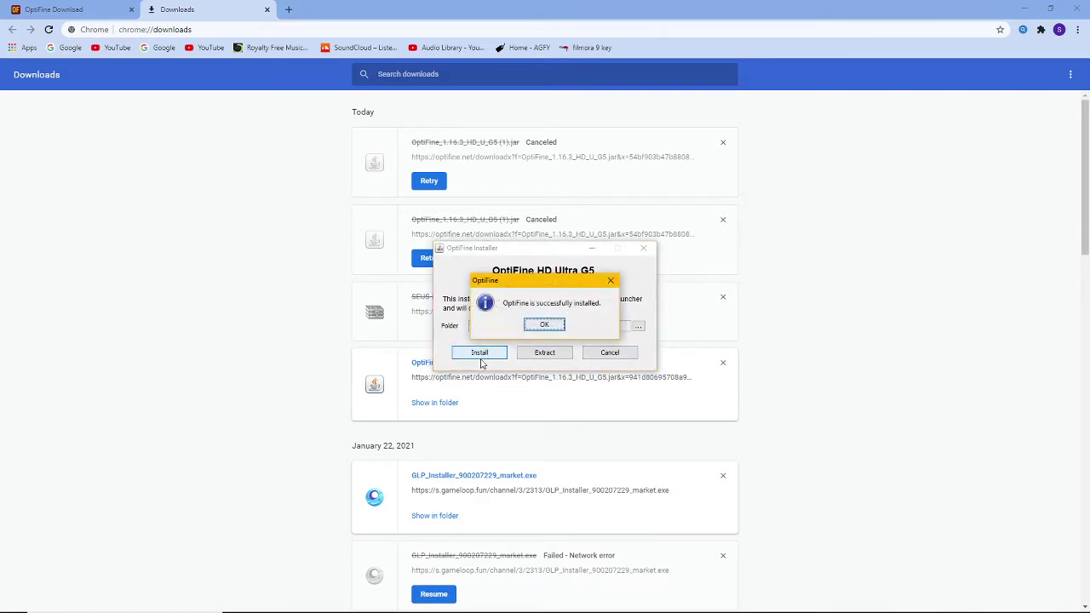
pyautogui.click(544, 325)
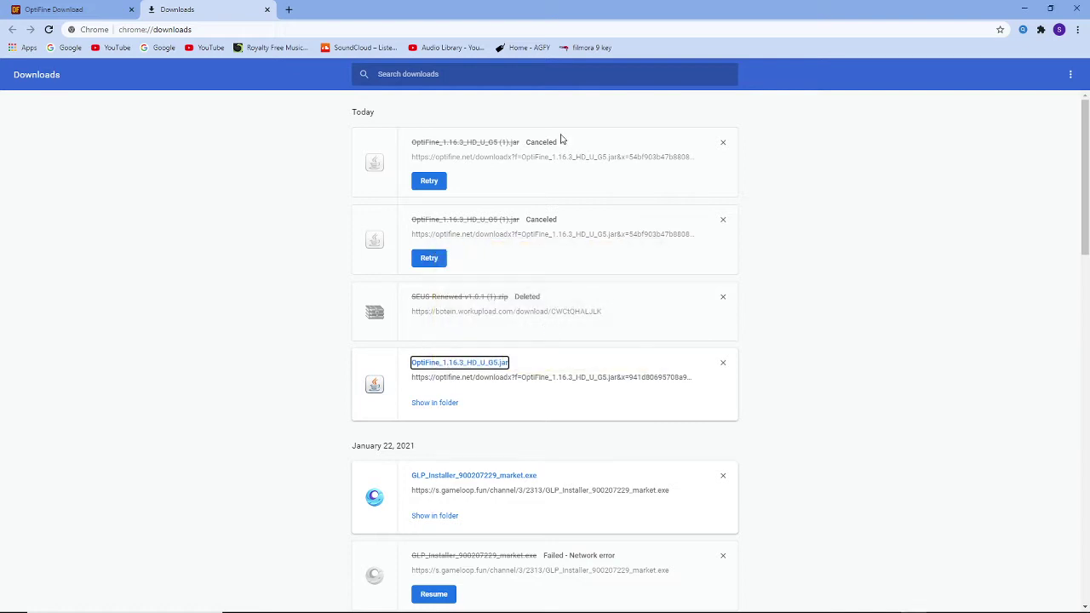
pyautogui.click(51, 10)
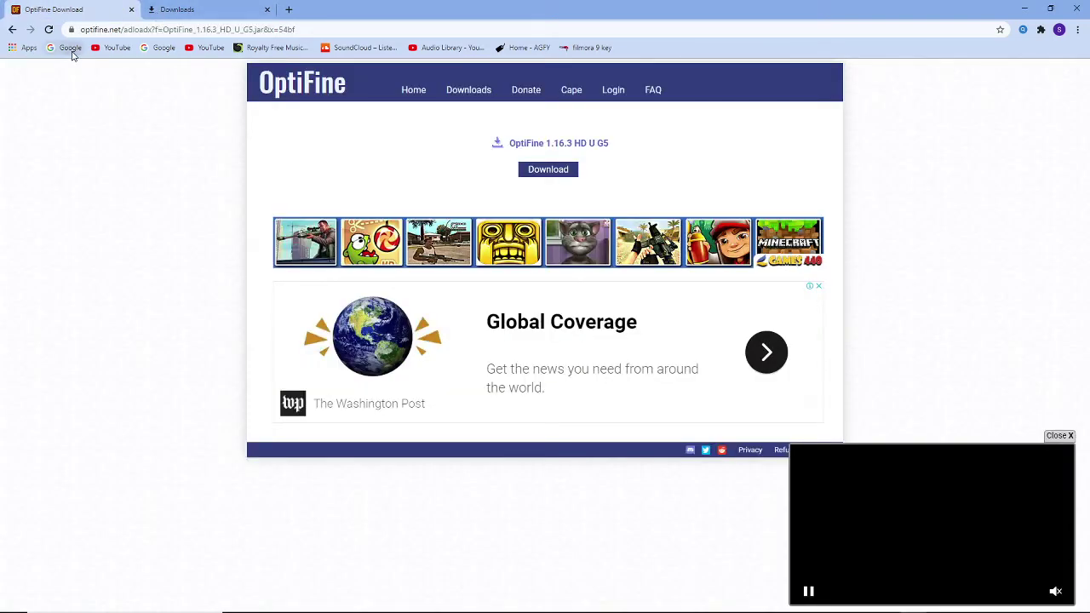
# Google 'download seus renewed v1.0.1' and open the workupload page for the shader zip
pyautogui.click(70, 47)
pyautogui.click(470, 250)
pyautogui.write('d')
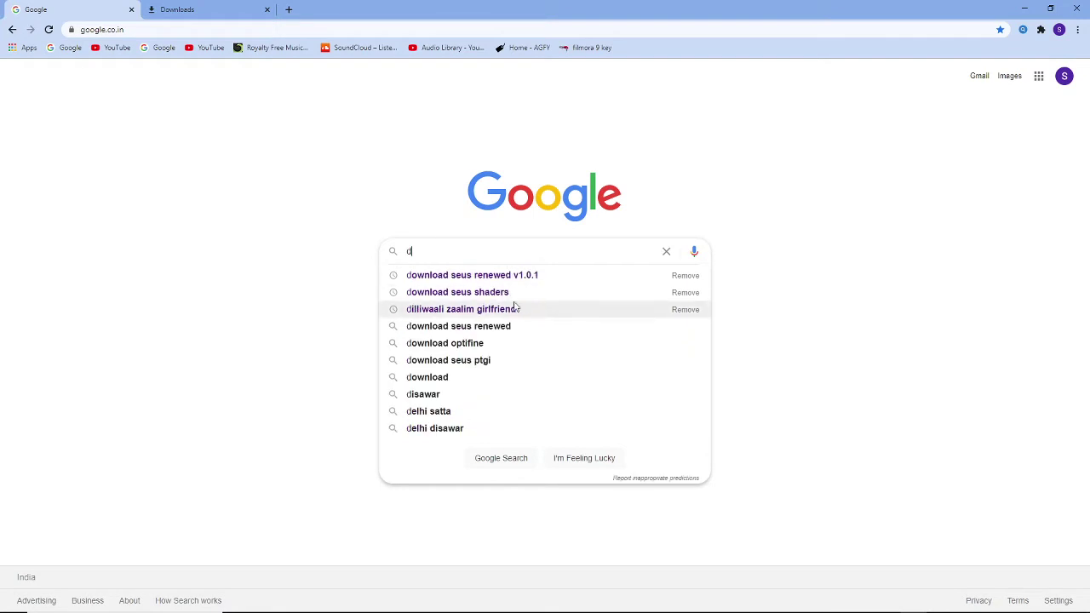
pyautogui.click(469, 276)
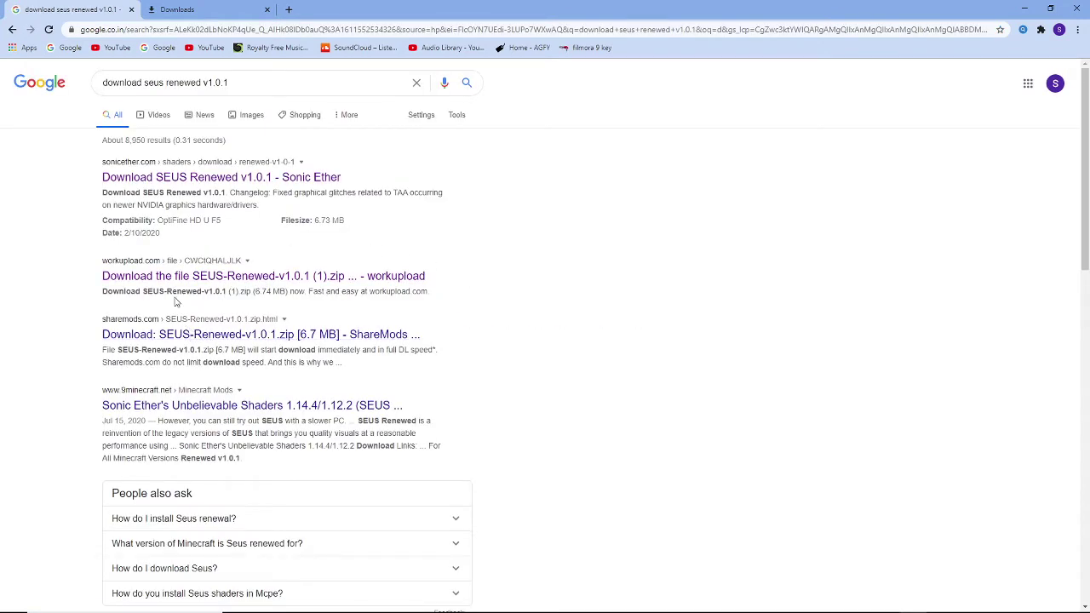
pyautogui.click(138, 273)
pyautogui.click(129, 278)
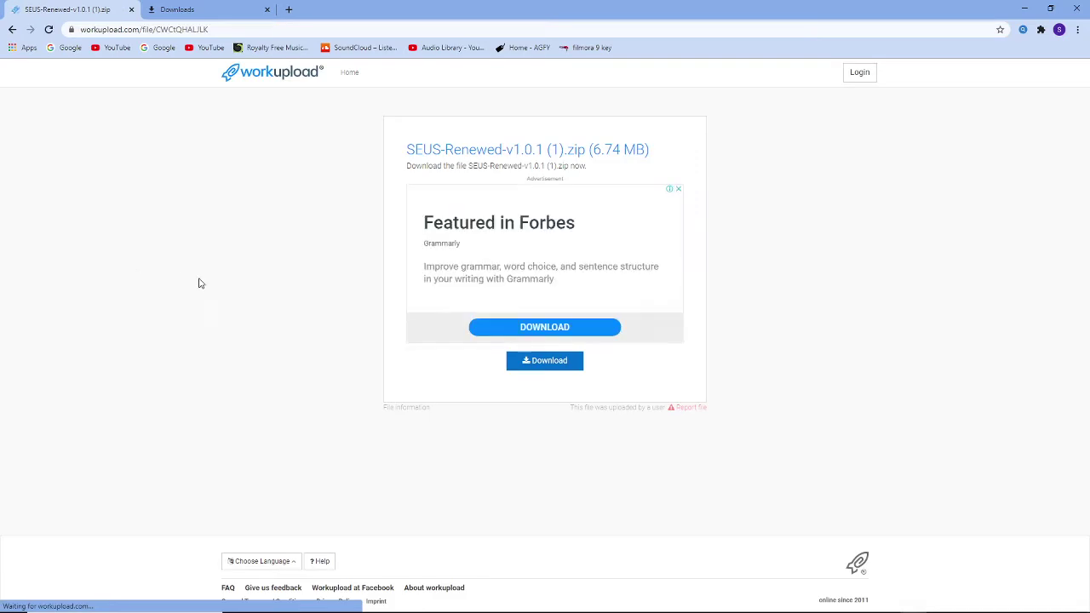
# Download the SEUS-Renewed zip, open it to confirm it holds a shaders folder, then close it
pyautogui.click(547, 364)
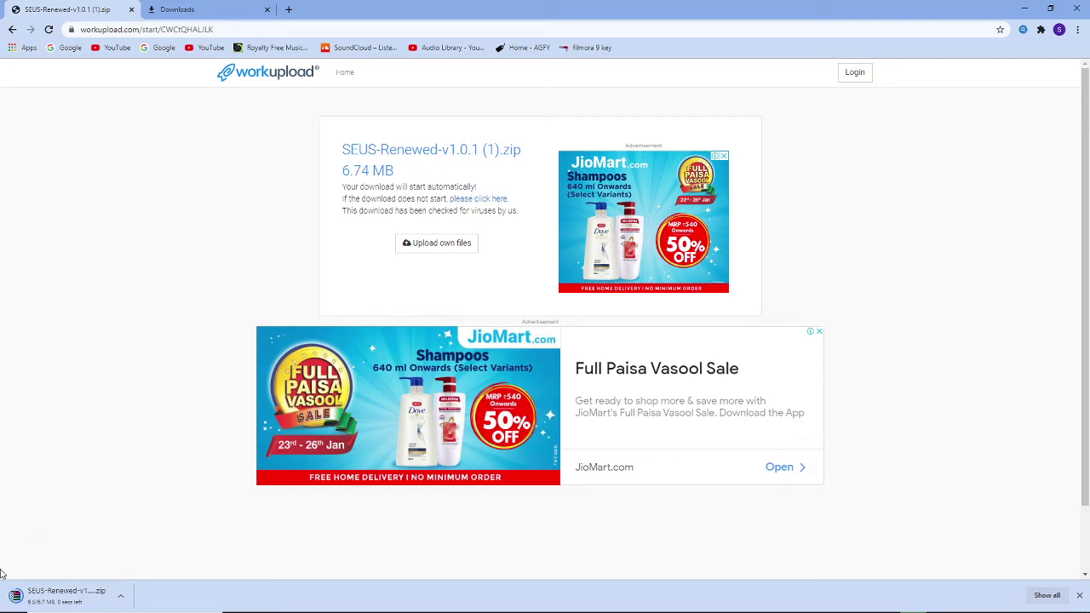
pyautogui.click(63, 592)
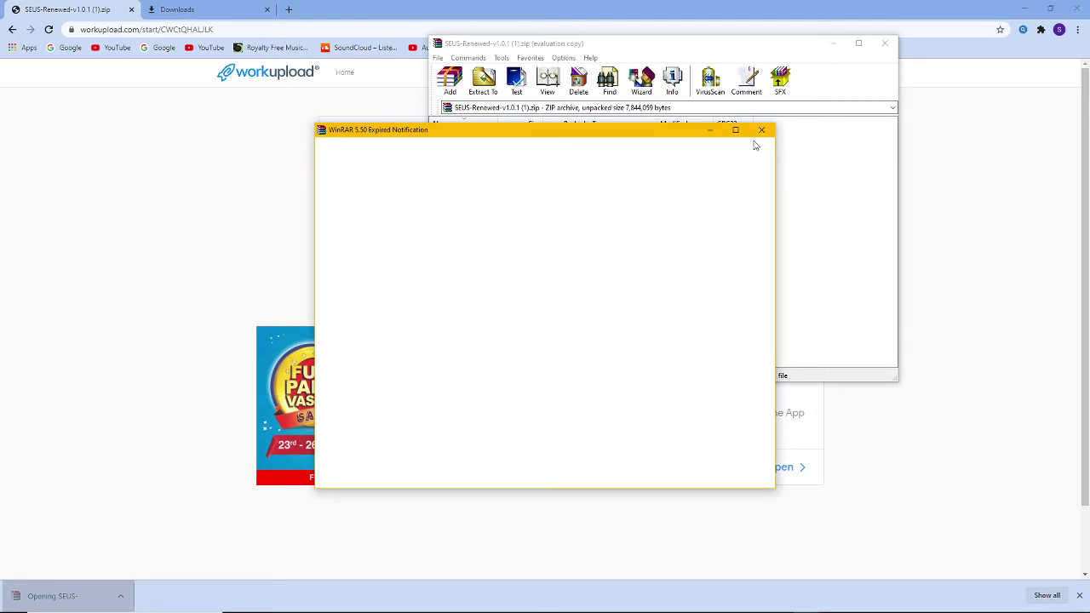
pyautogui.click(761, 129)
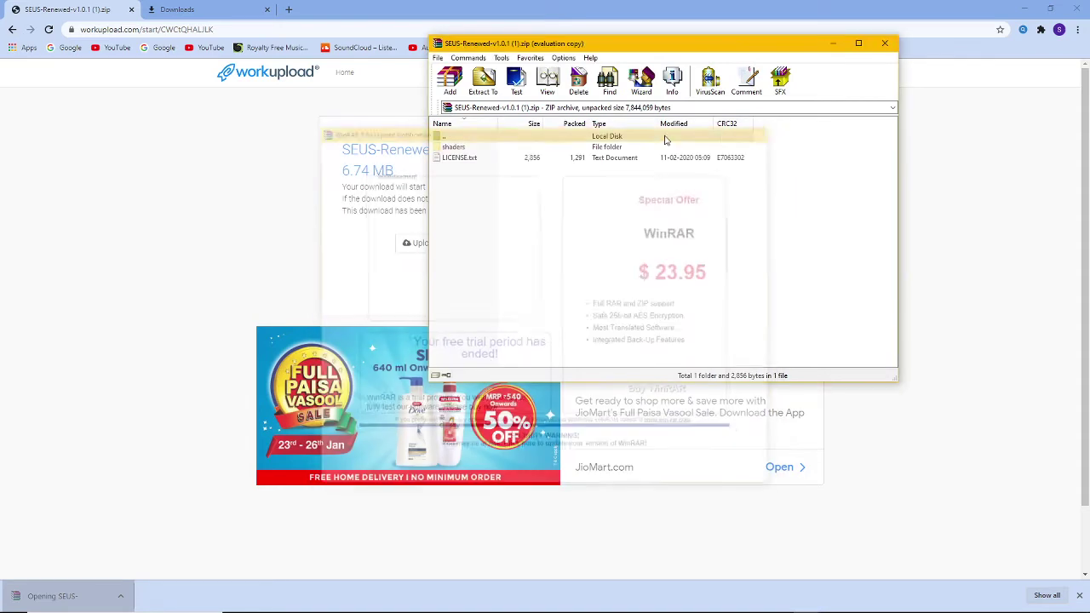
pyautogui.click(885, 43)
# Drag the SEUS-Renewed-v1.0.1 (1) zip from Downloads onto the desktop
pyautogui.moveTo(380, 604)
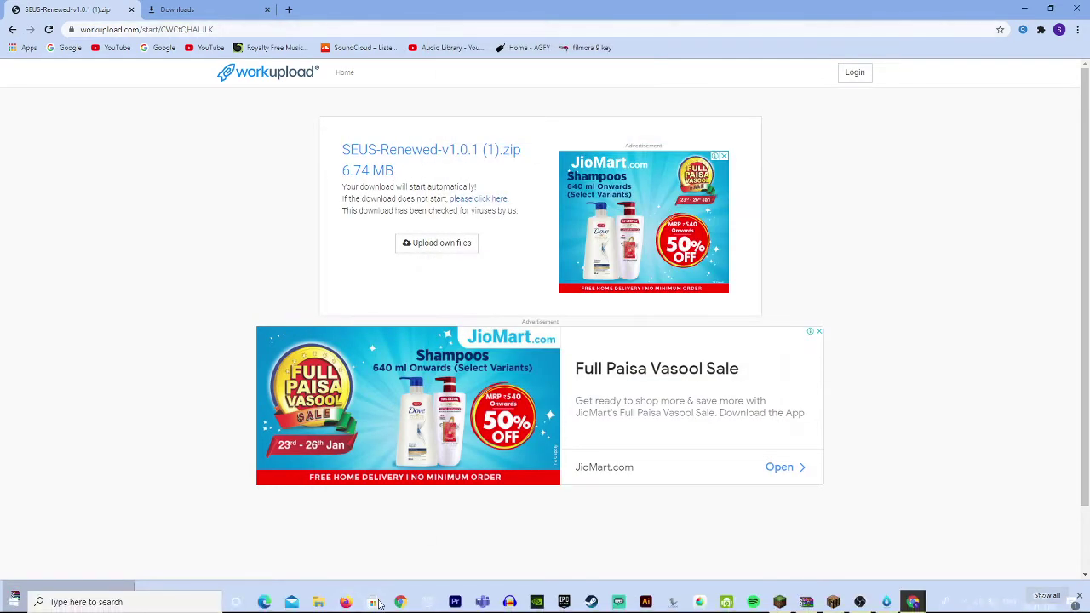
pyautogui.click(319, 604)
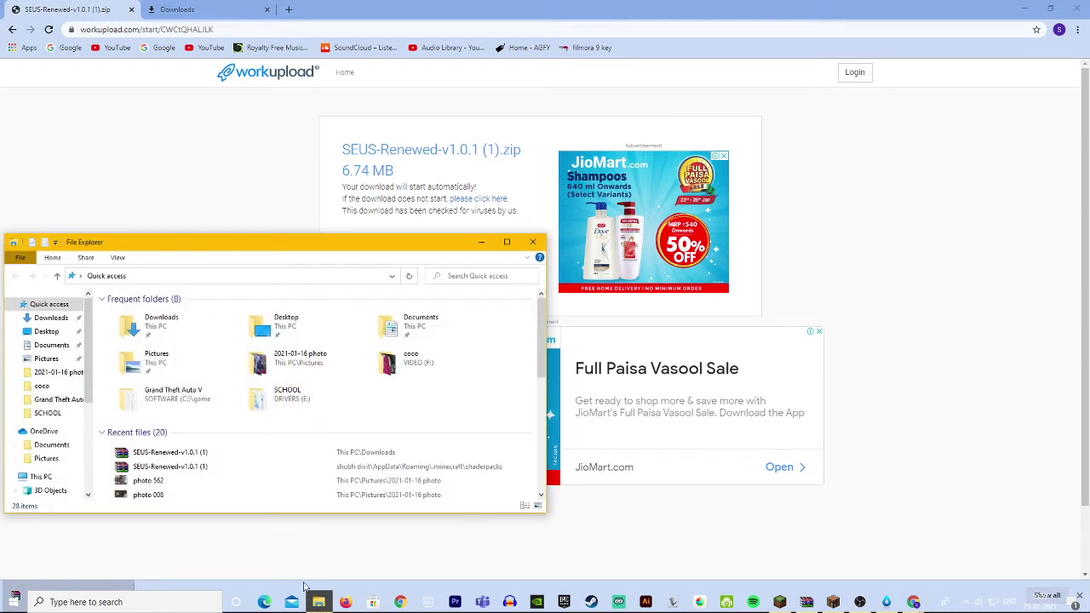
pyautogui.click(49, 317)
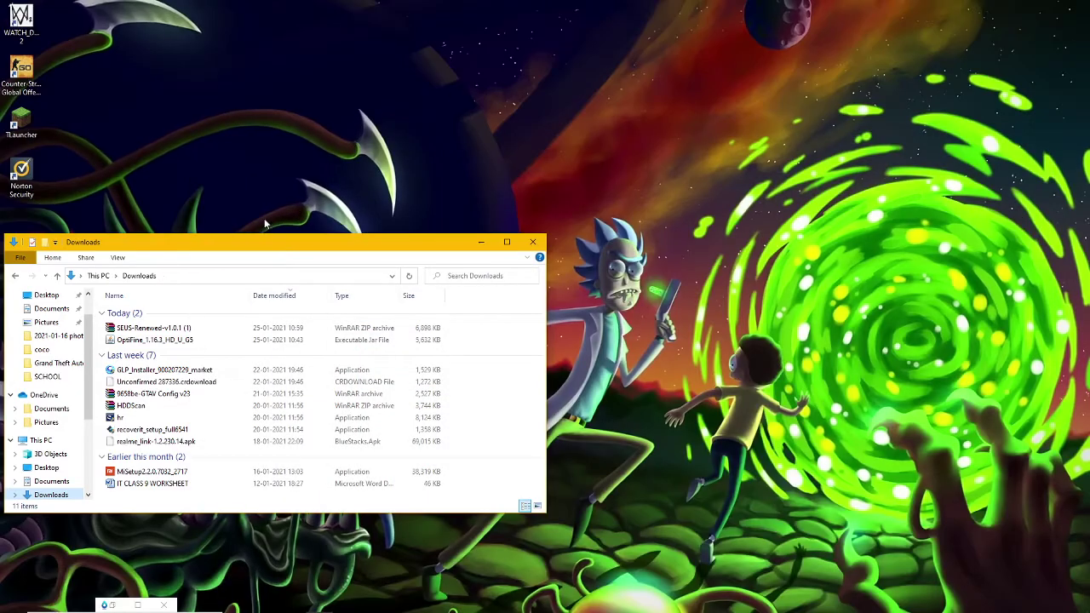
pyautogui.moveTo(153, 328); pyautogui.dragTo(142, 138)
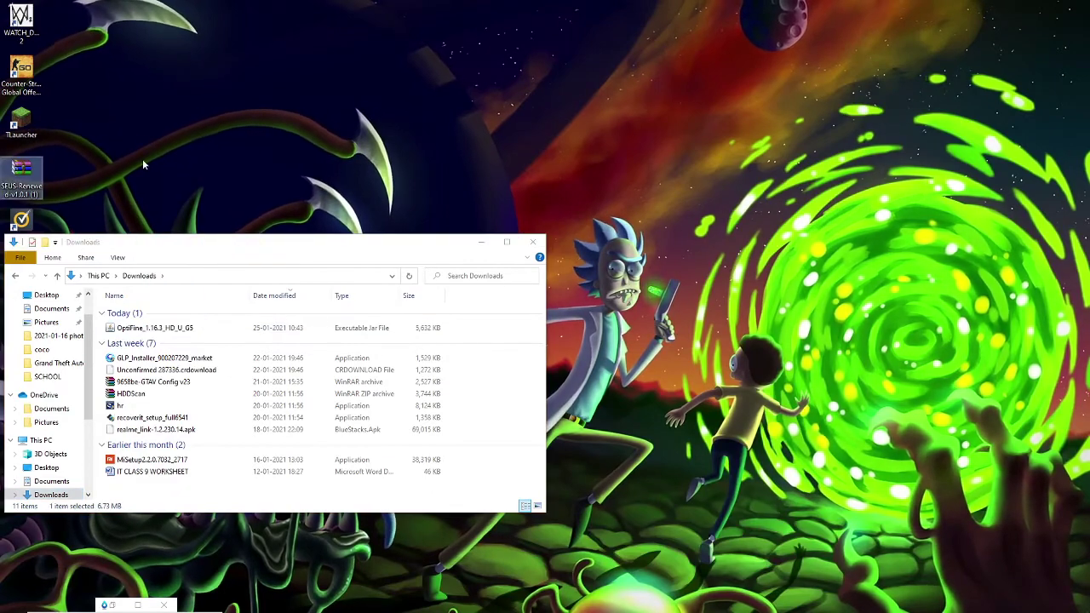
pyautogui.click(480, 243)
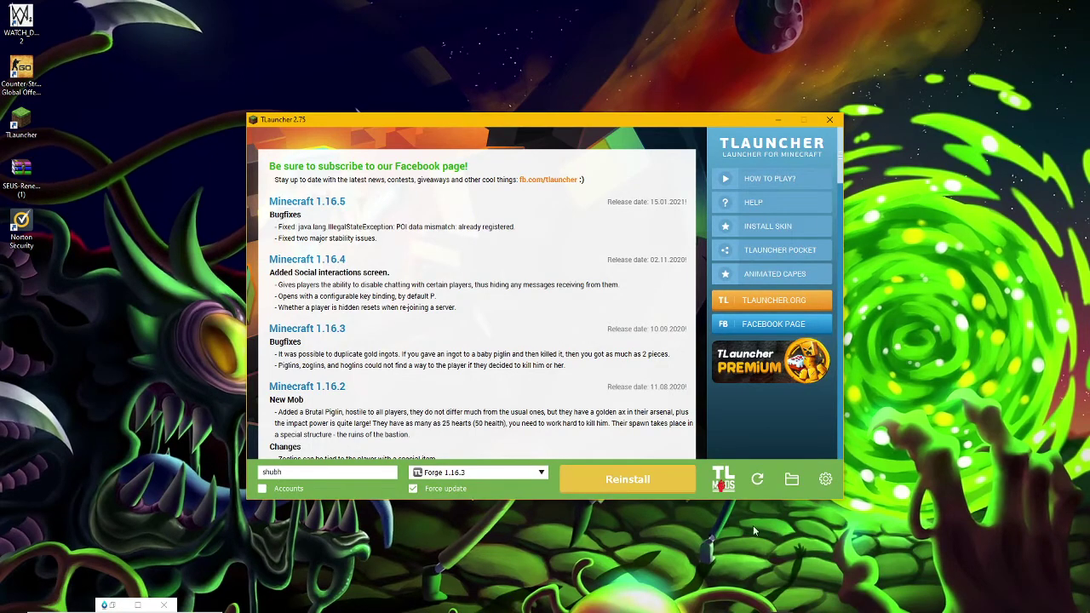
# Select ForgeOptiFine 1.16.3 from TLauncher's version dropdown
pyautogui.click(473, 472)
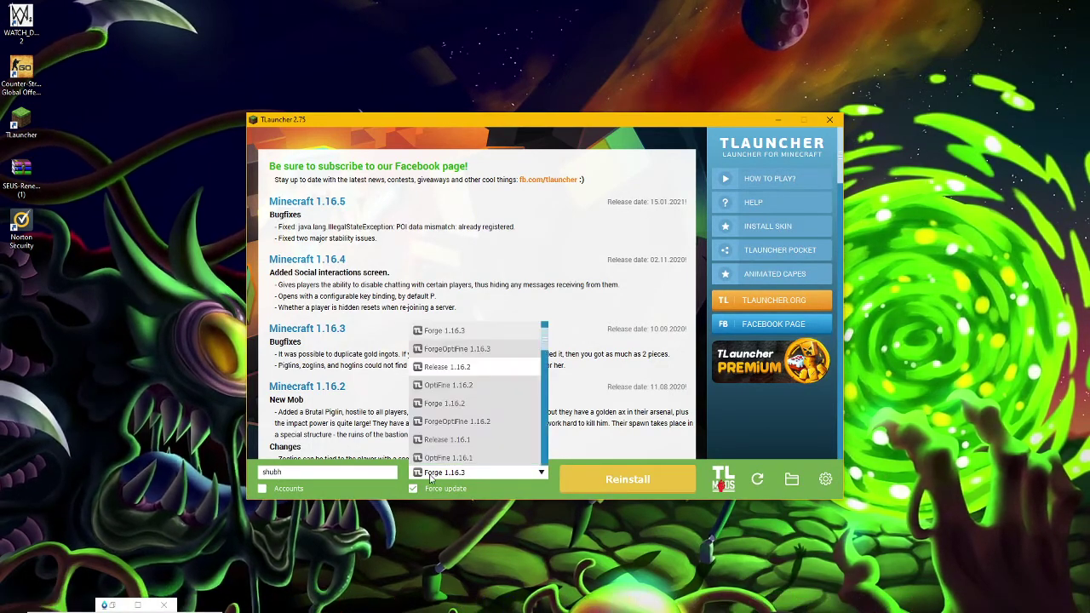
pyautogui.click(467, 471)
pyautogui.click(466, 472)
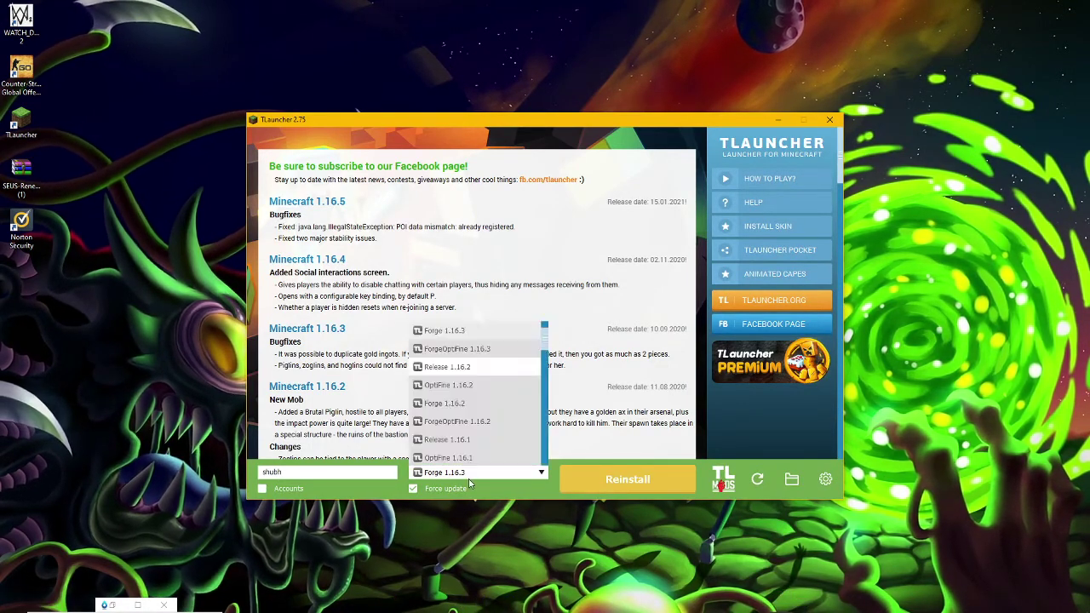
pyautogui.click(466, 472)
pyautogui.click(467, 471)
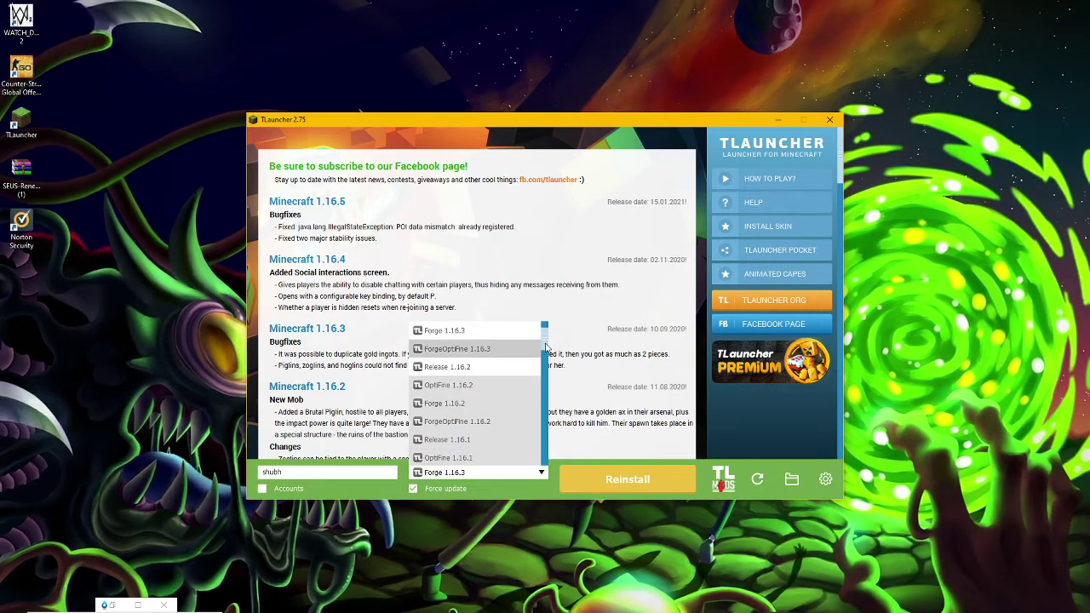
pyautogui.moveTo(546, 347); pyautogui.dragTo(539, 474)
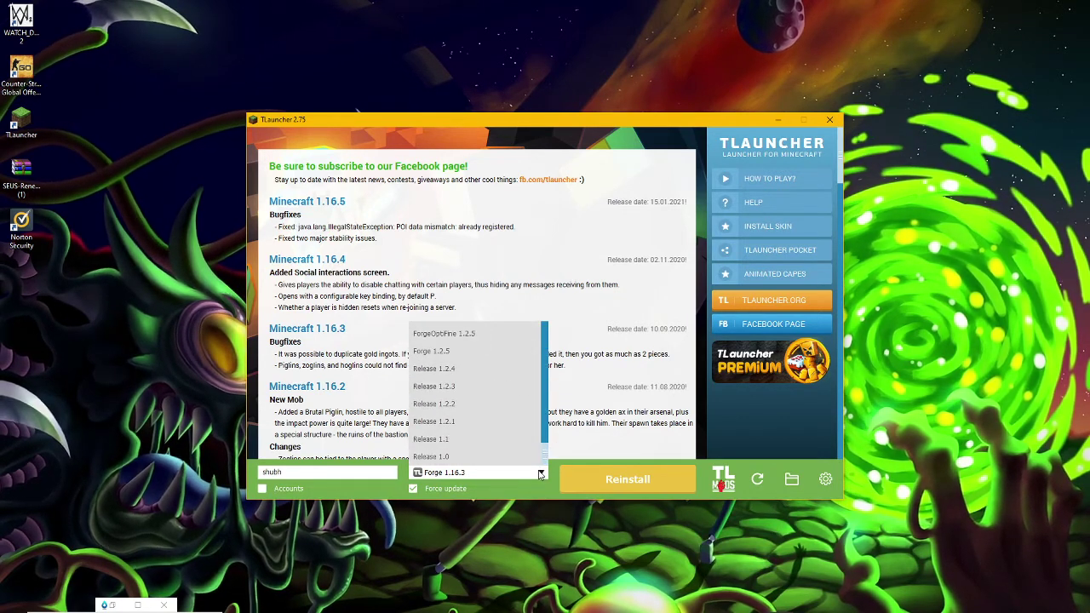
pyautogui.scroll(10, 498, 383)
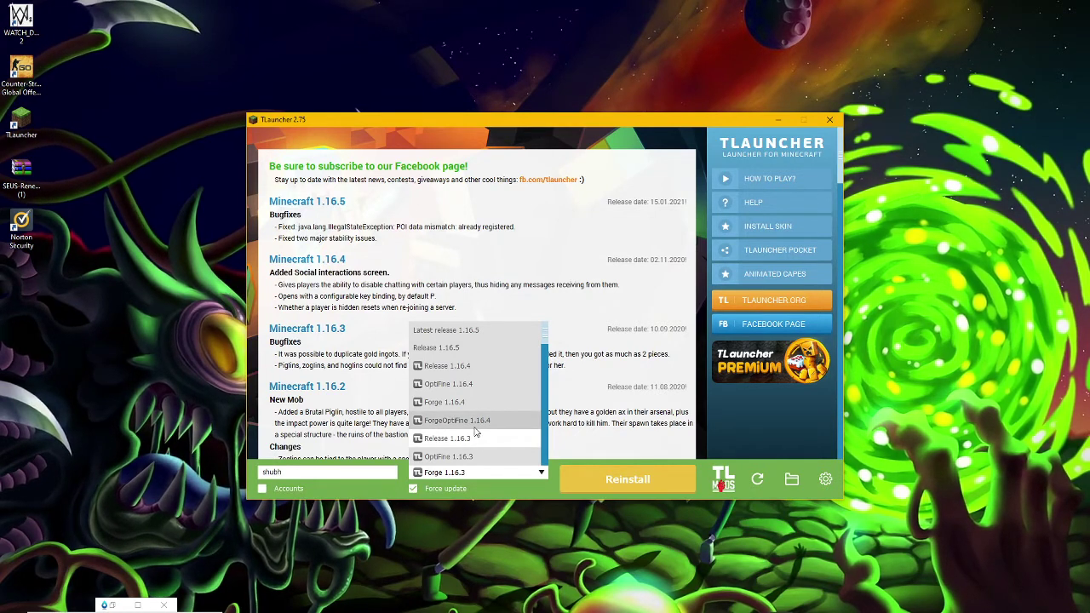
pyautogui.scroll(-2, 477, 430)
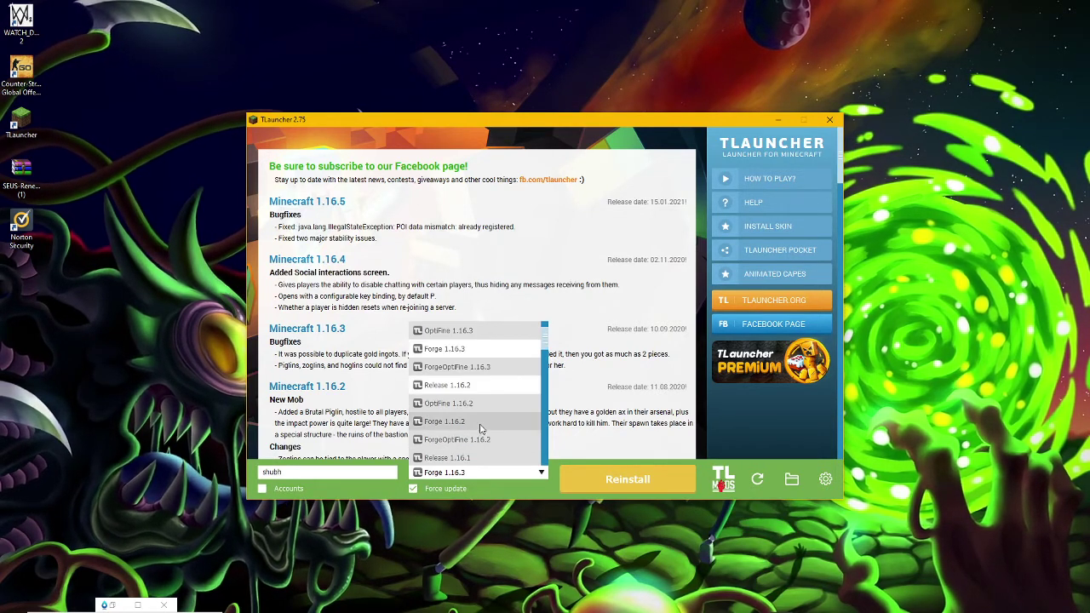
pyautogui.click(478, 371)
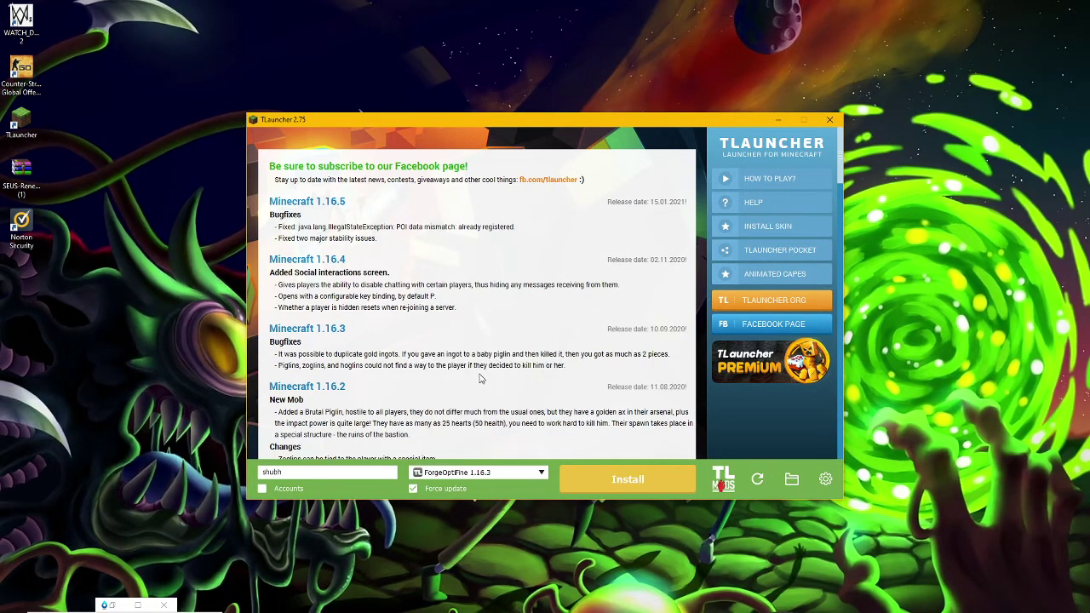
# Install and launch ForgeOptiFine 1.16.3, then Save and Quit to Title
pyautogui.click(611, 481)
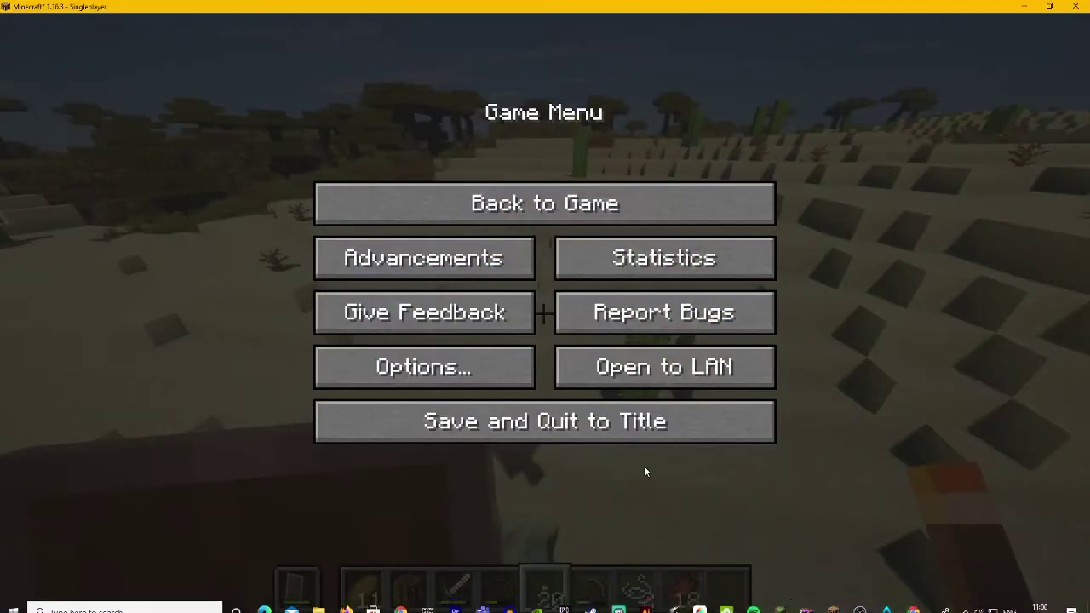
pyautogui.click(488, 417)
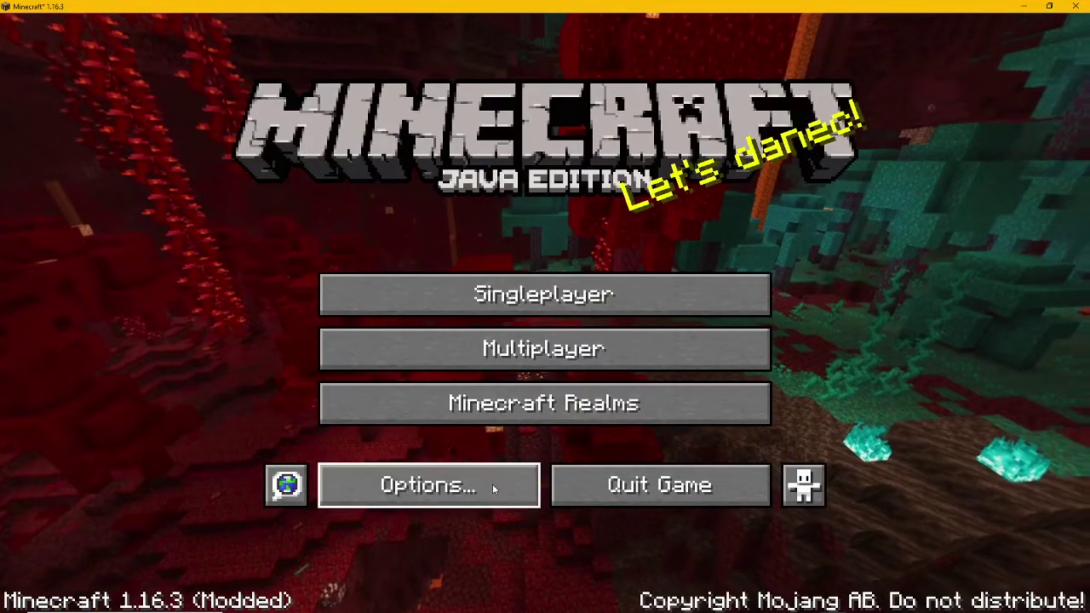
# Turn shaders OFF under Options > Video Settings > Shaders
pyautogui.click(493, 484)
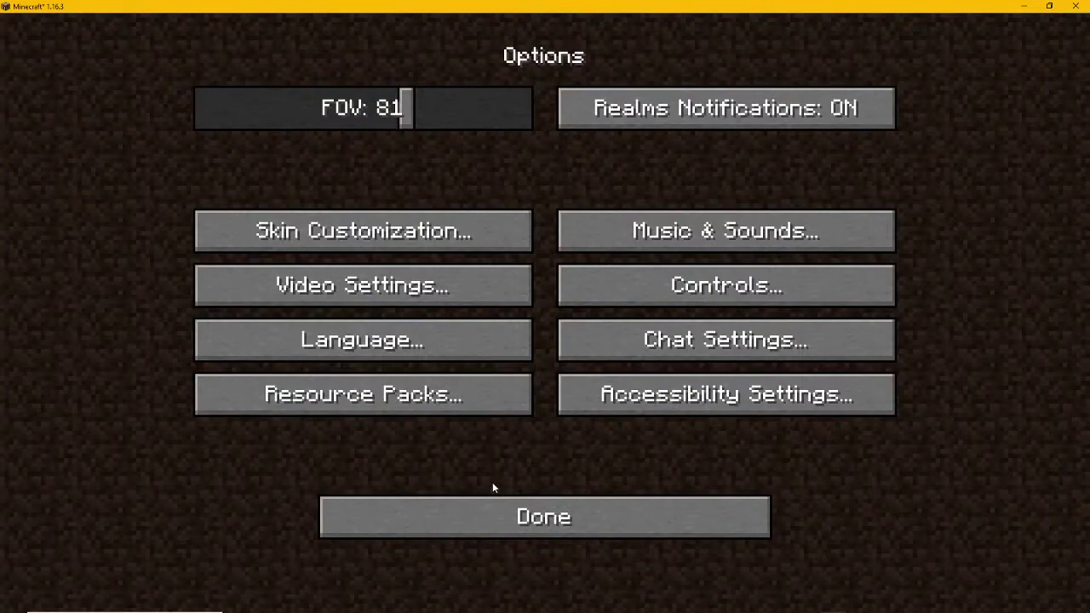
pyautogui.click(440, 296)
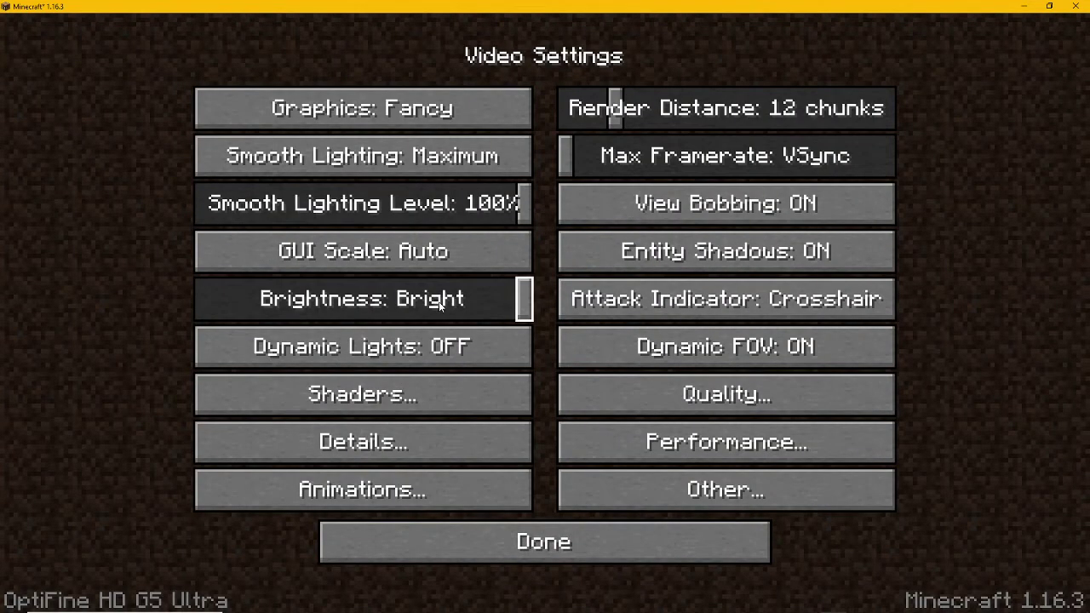
pyautogui.click(345, 397)
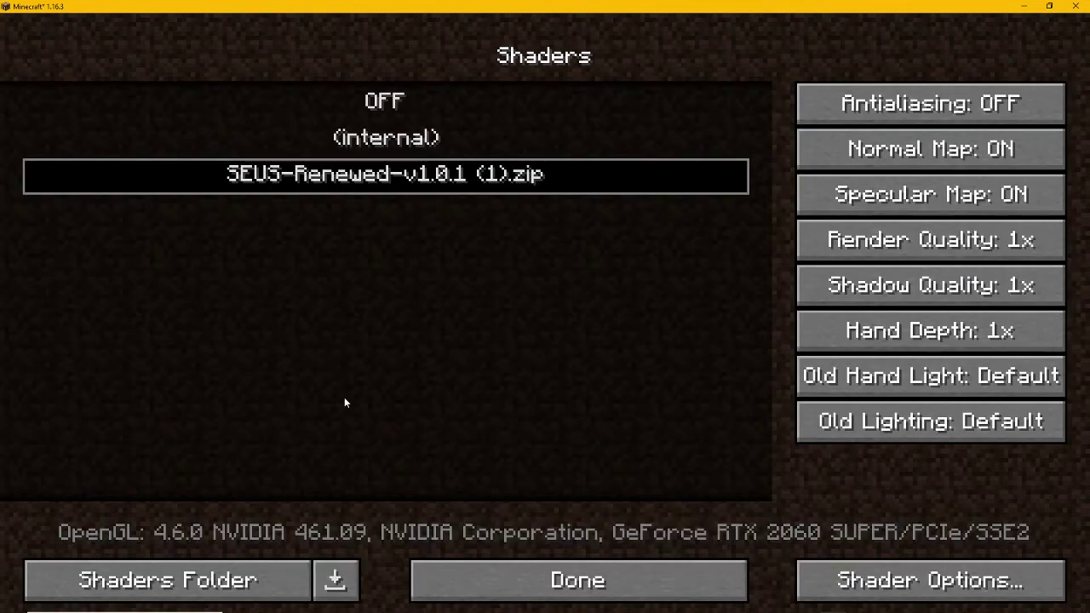
pyautogui.click(384, 102)
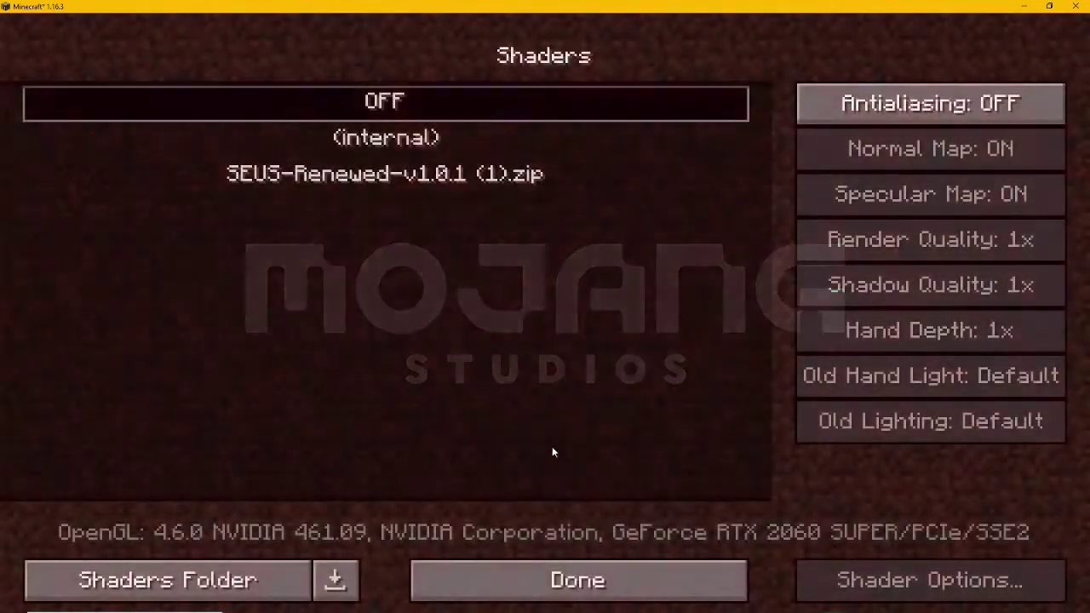
# Back out to the title screen and open the Singleplayer world list
pyautogui.click(578, 580)
pyautogui.click(589, 541)
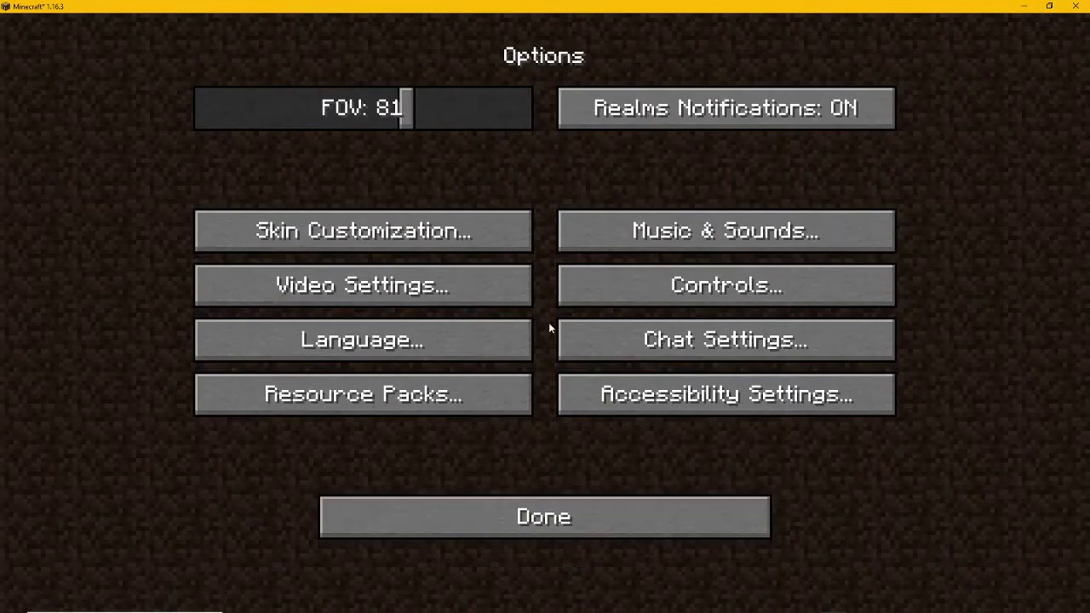
pyautogui.click(539, 519)
pyautogui.click(545, 292)
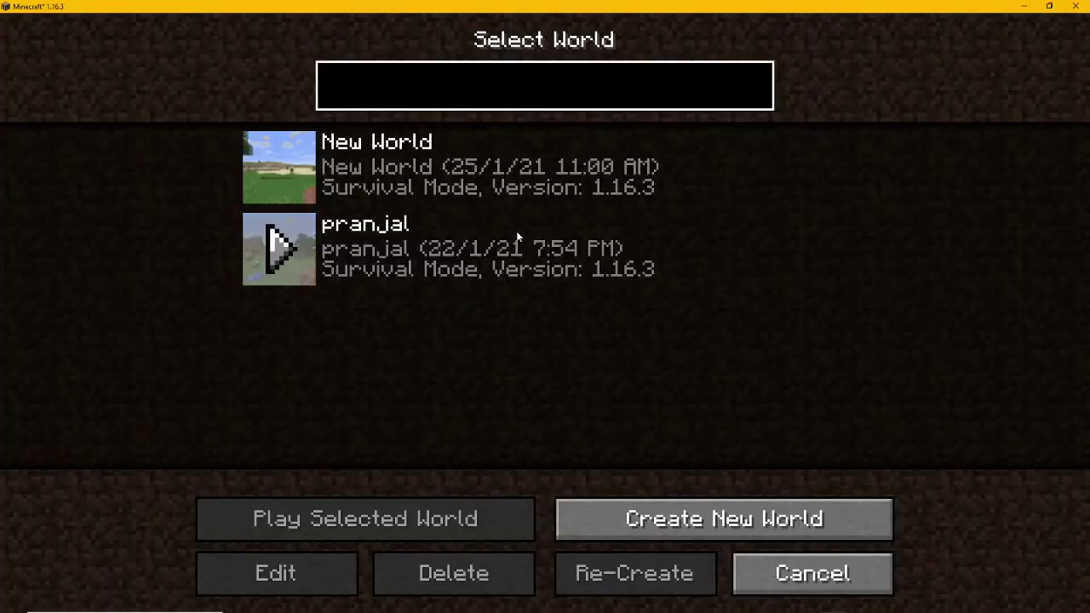
# Load New World, then save and quit back to the title screen
pyautogui.doubleClick(490, 194)
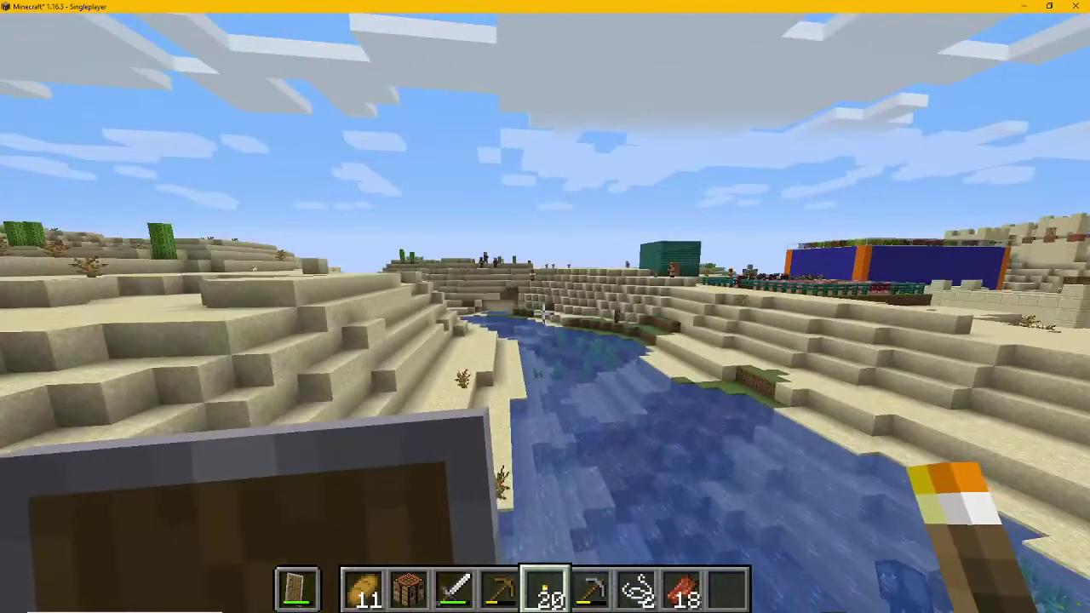
pyautogui.press('Escape')
pyautogui.click(651, 431)
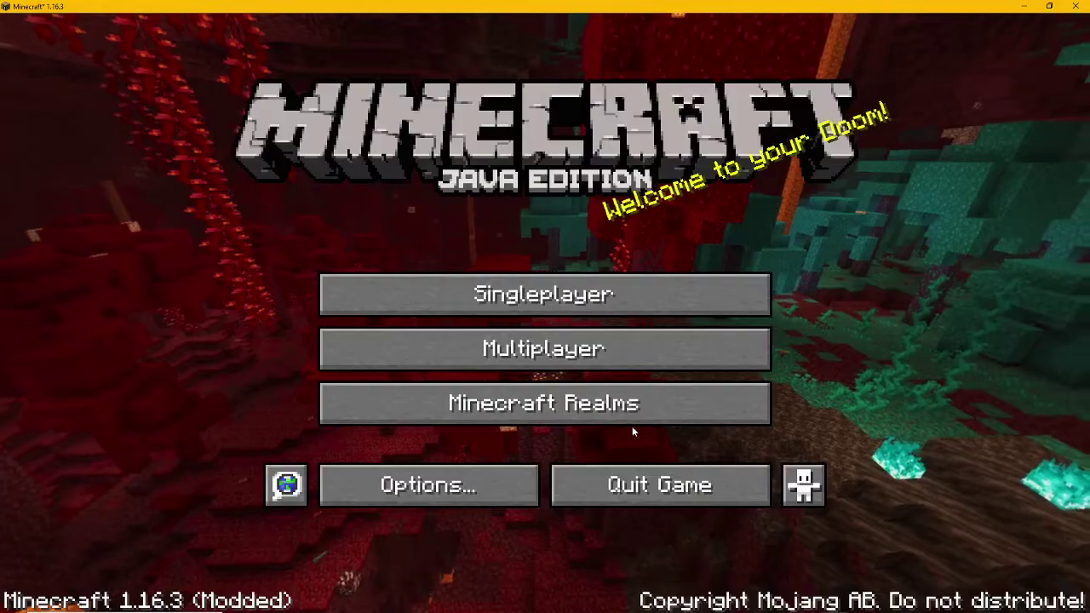
# Select SEUS-Renewed-v1.0.1 (1).zip as the shader pack in Options > Video Settings > Shaders
pyautogui.click(475, 495)
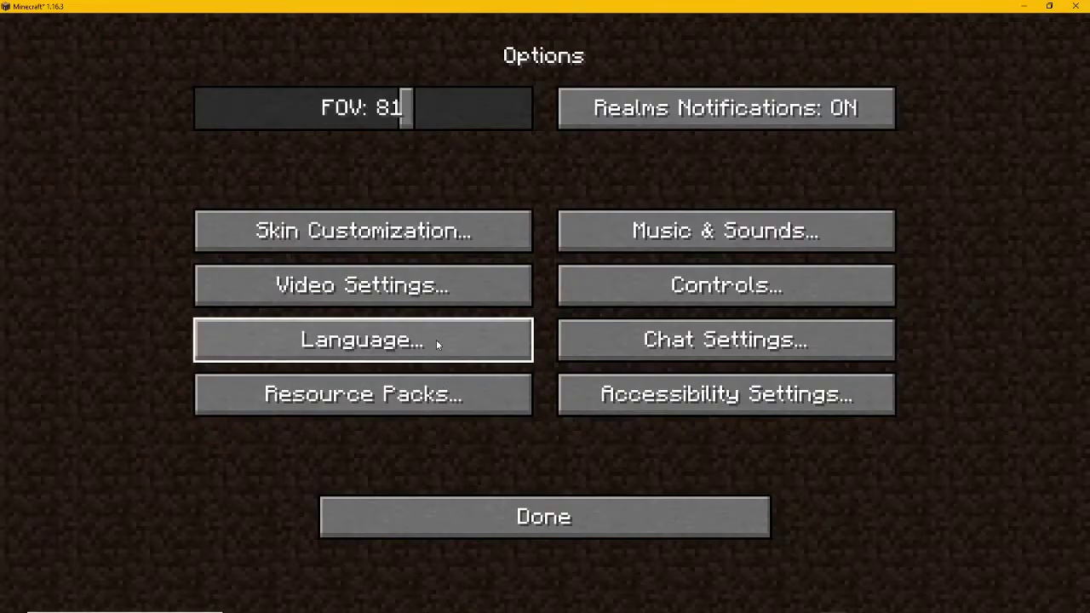
pyautogui.click(367, 300)
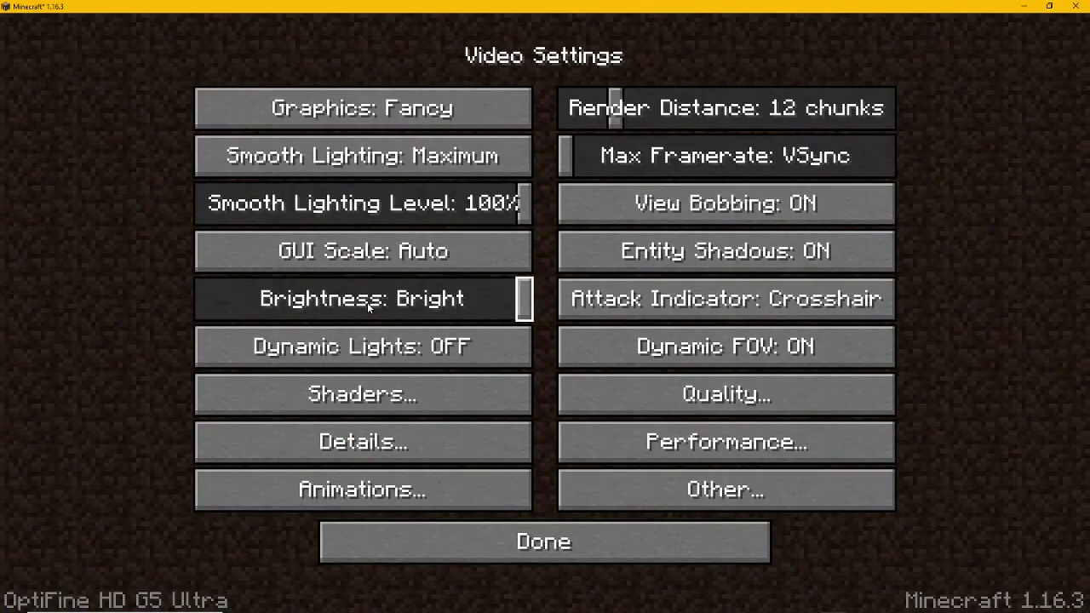
pyautogui.click(366, 409)
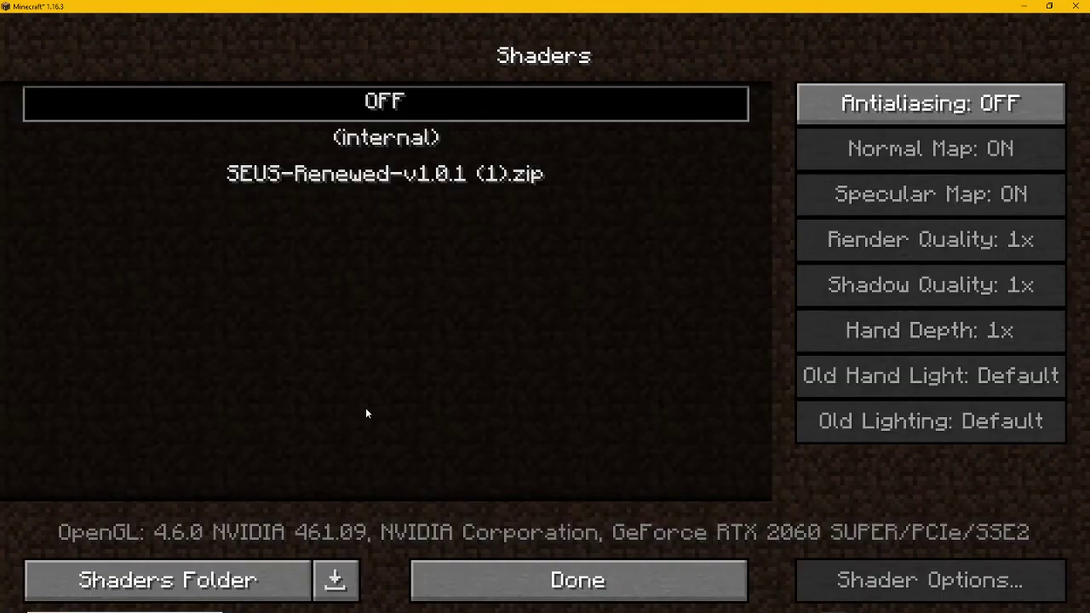
pyautogui.click(454, 187)
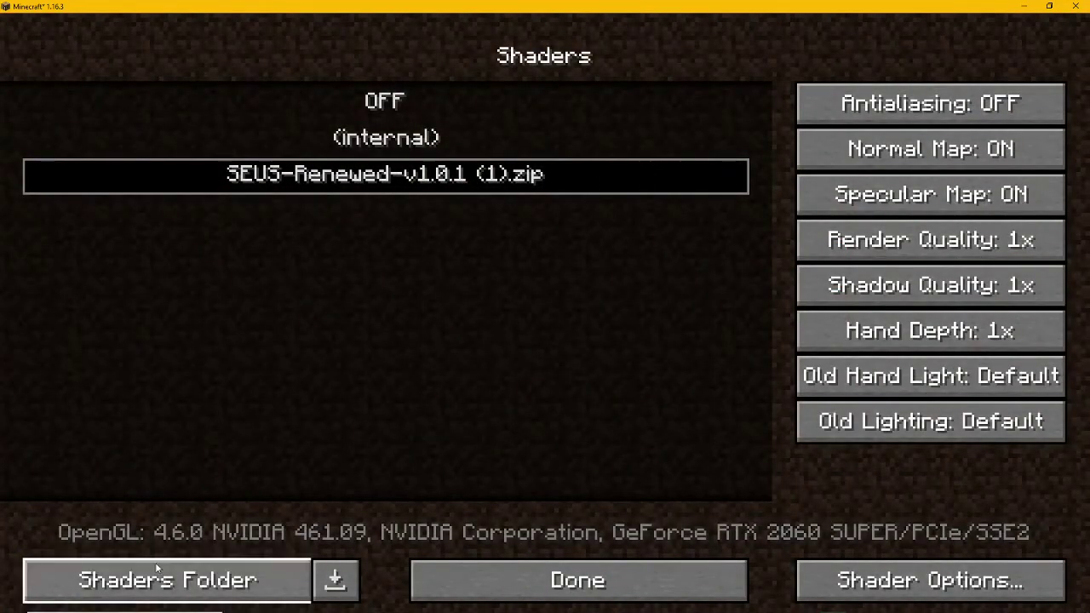
# Open the shaderpacks folder and try deleting the SEUS zip, dismissing the file-in-use warning
pyautogui.click(182, 593)
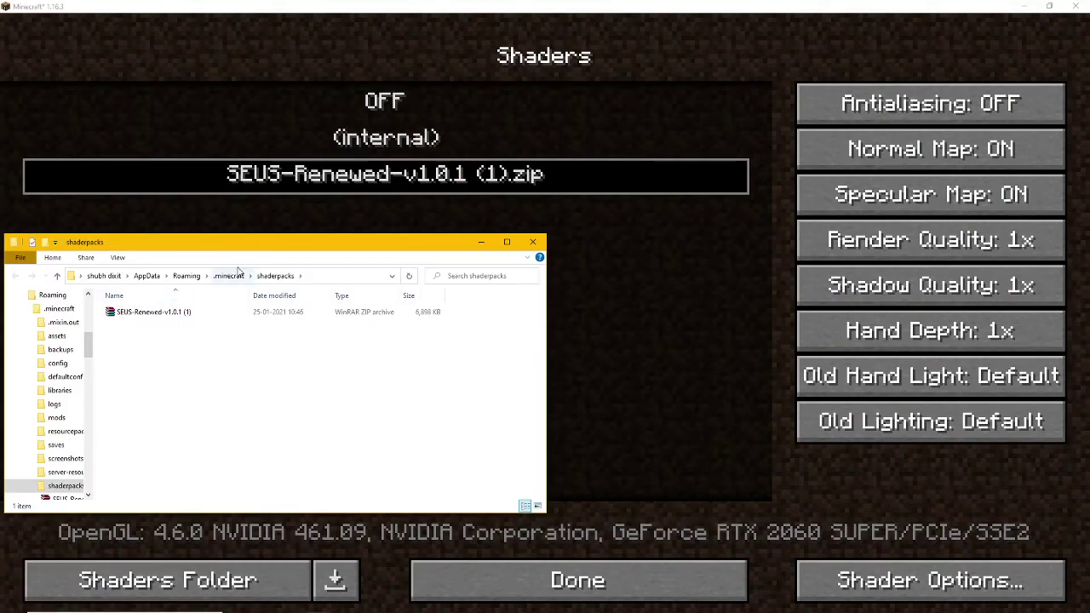
pyautogui.click(224, 317)
pyautogui.press('Delete')
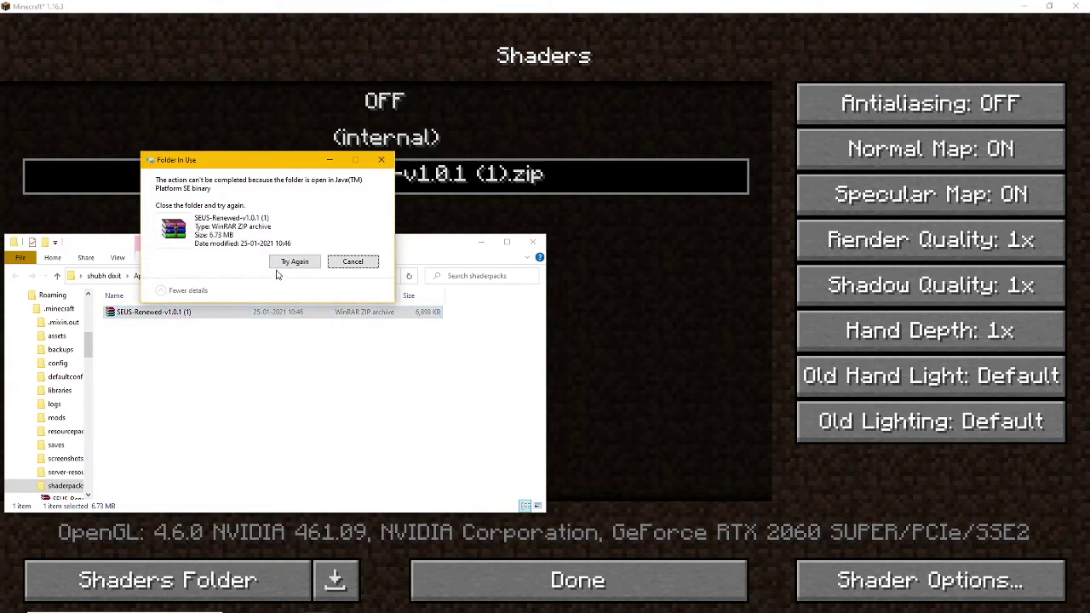
pyautogui.click(353, 258)
# Copy the SEUS-Renewed zip from the Desktop folder and close Explorer
pyautogui.scroll(10, 42, 324)
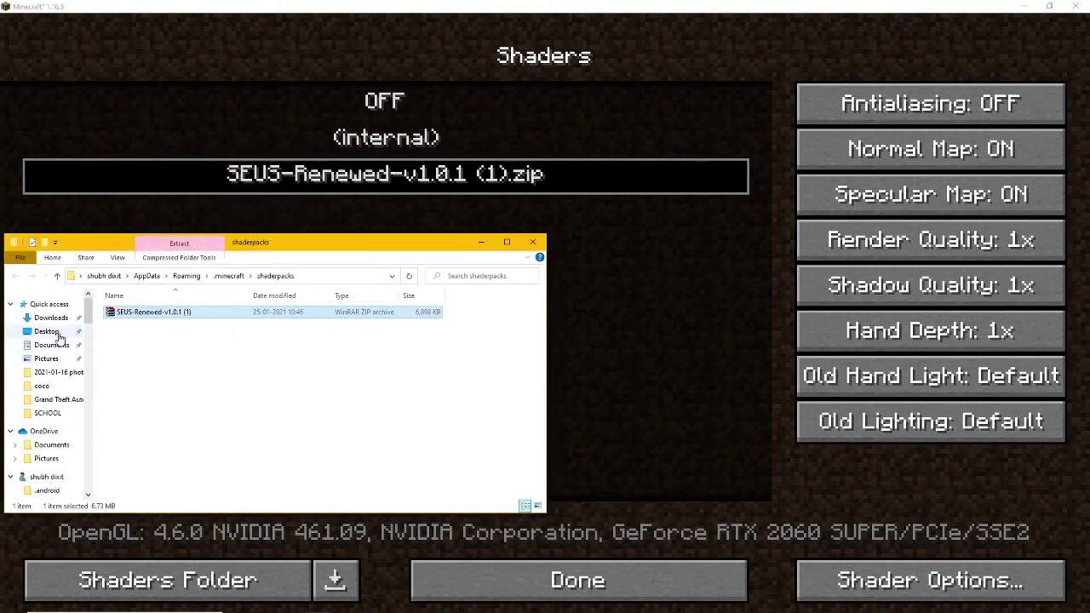
pyautogui.click(47, 332)
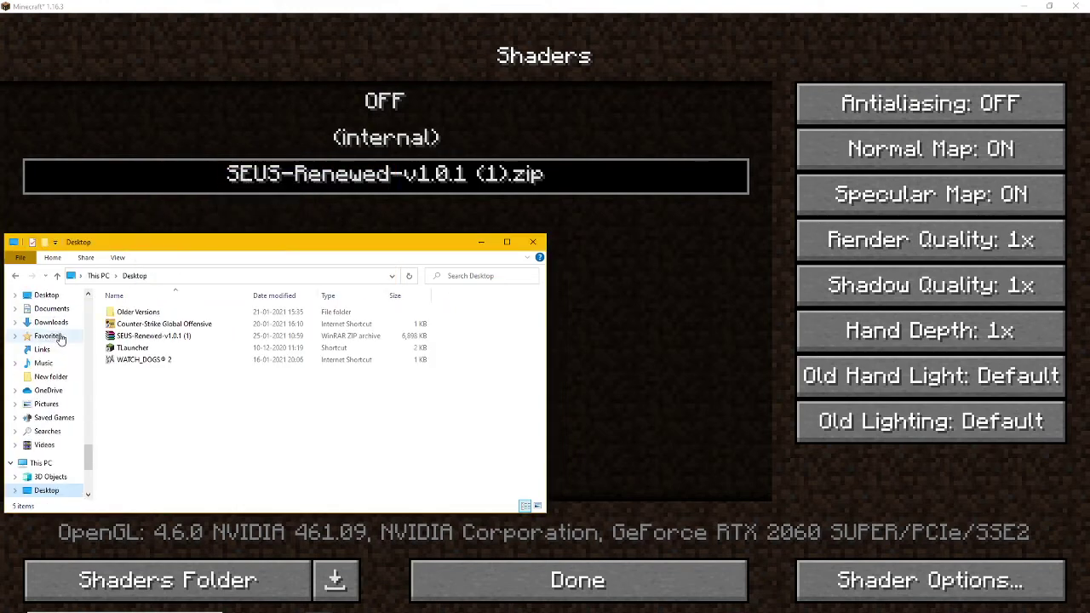
pyautogui.click(173, 337)
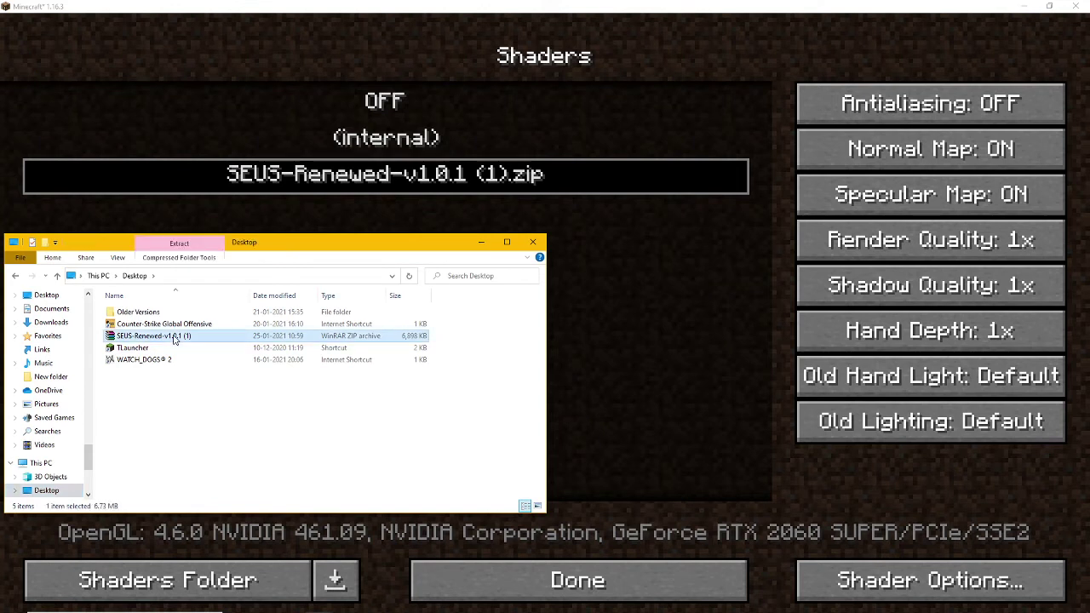
pyautogui.rightClick(173, 339)
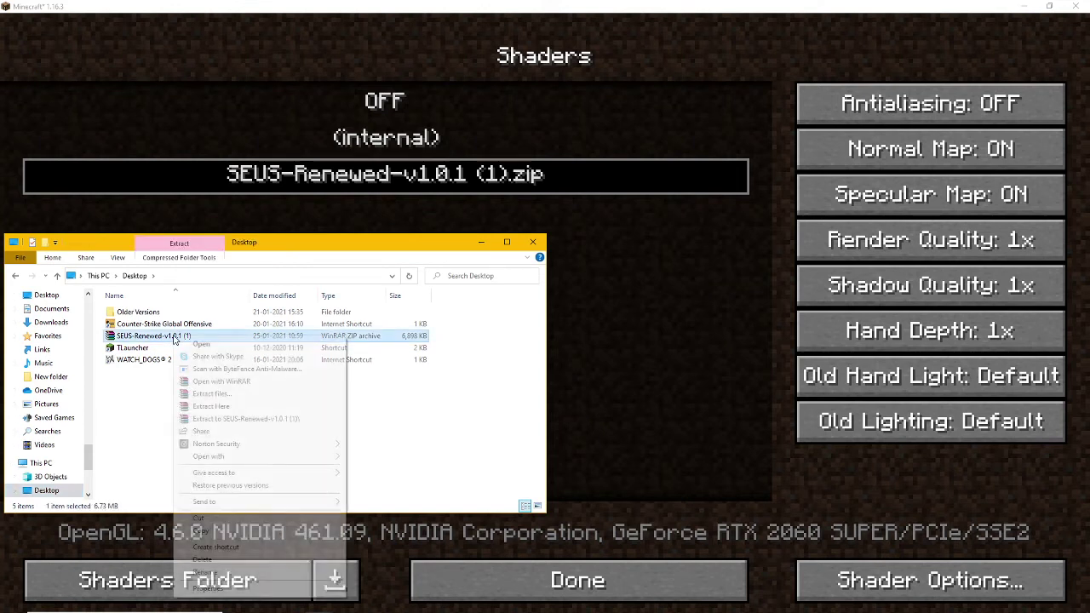
pyautogui.click(211, 514)
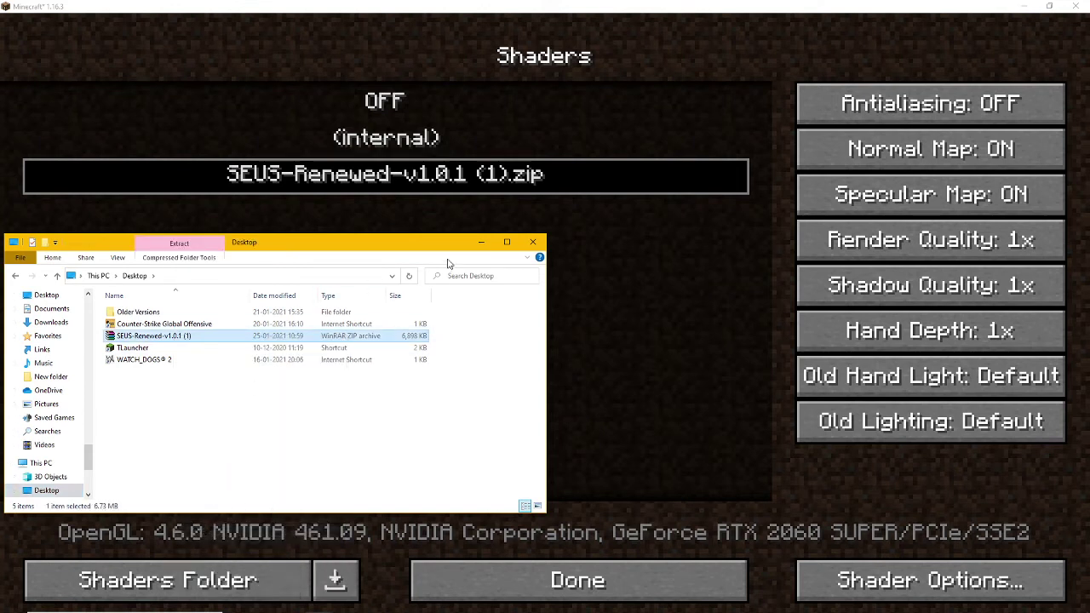
pyautogui.click(531, 243)
# Paste the zip into shaderpacks, replacing the existing copy, and close the window
pyautogui.click(194, 590)
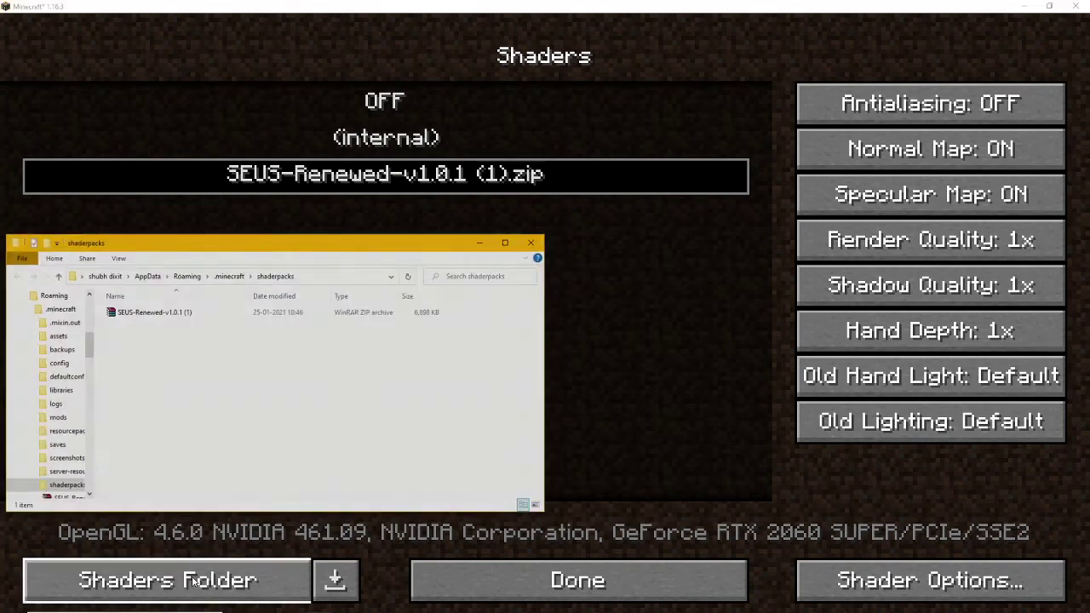
pyautogui.rightClick(182, 344)
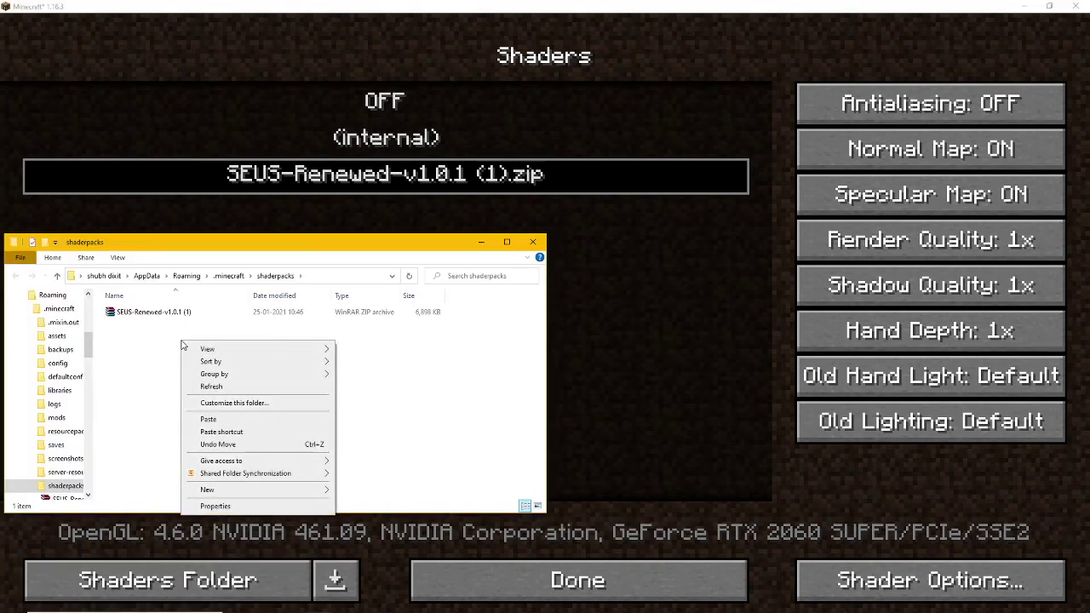
pyautogui.click(226, 418)
pyautogui.click(511, 233)
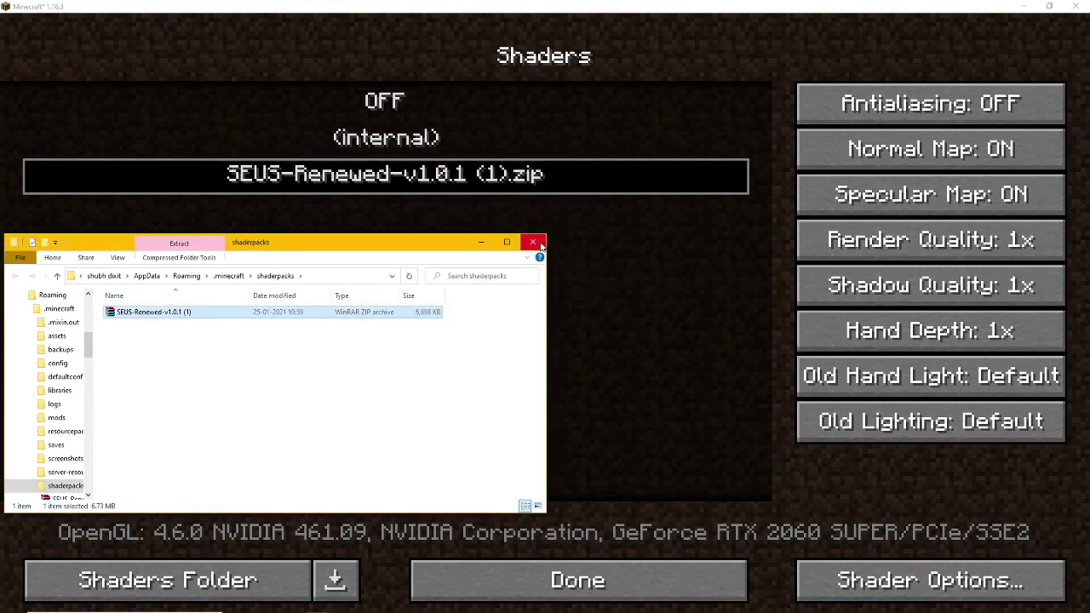
pyautogui.click(533, 242)
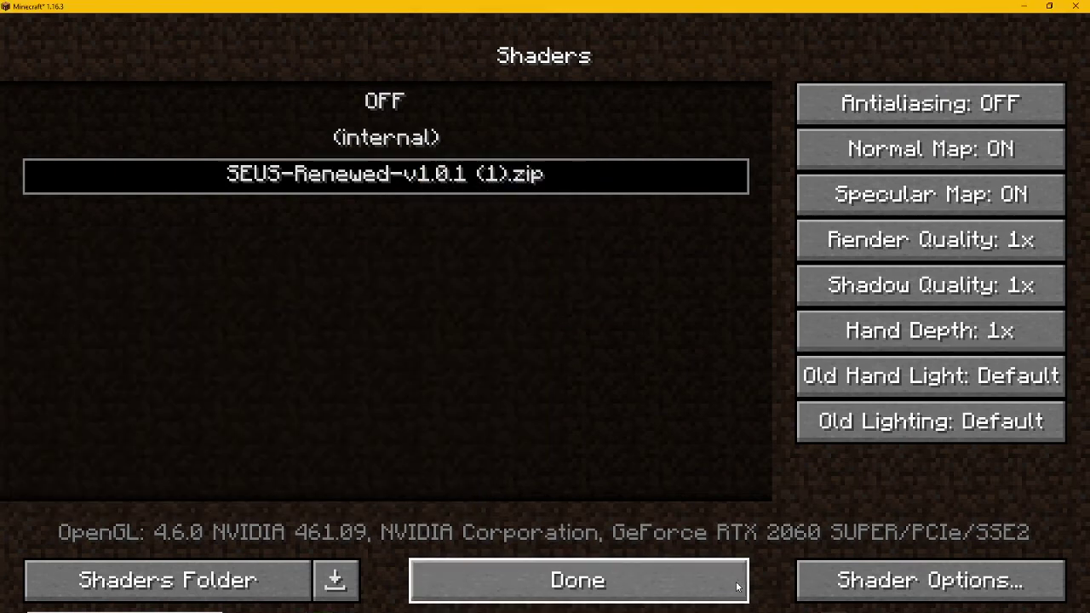
# Press Done through the shader and options screens back to the title screen
pyautogui.click(691, 586)
pyautogui.click(659, 540)
pyautogui.click(632, 524)
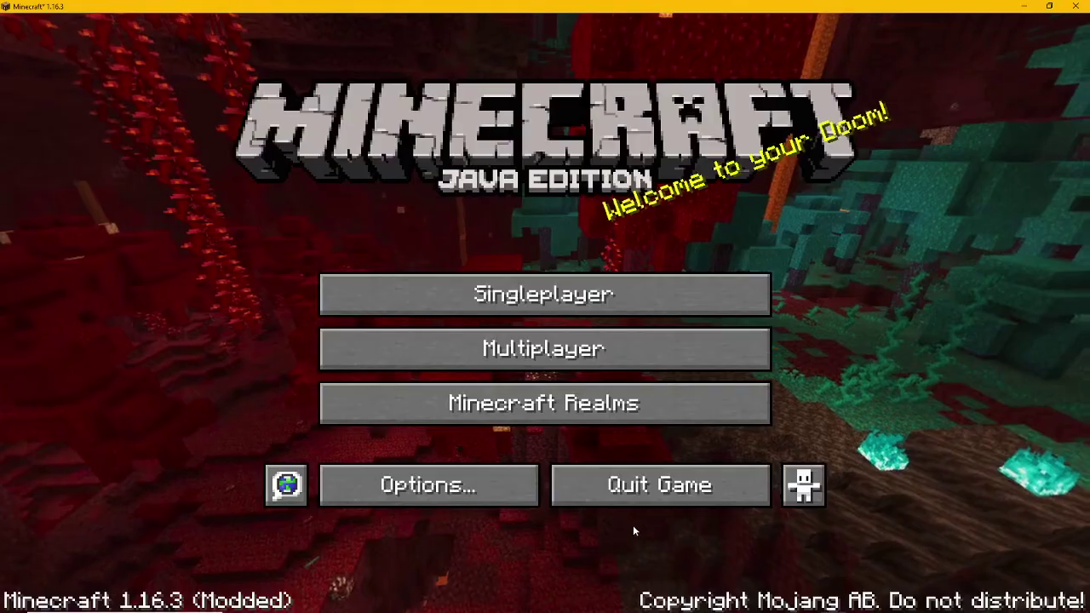